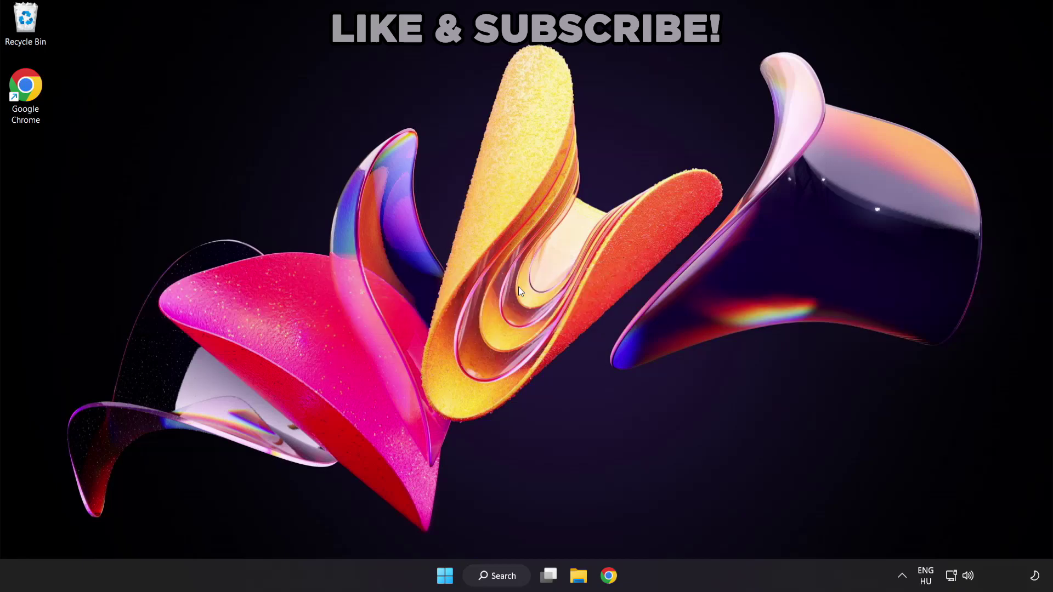
- Search Windows for 'device manager' and launch Device Manager from the results
left_click(509, 582)
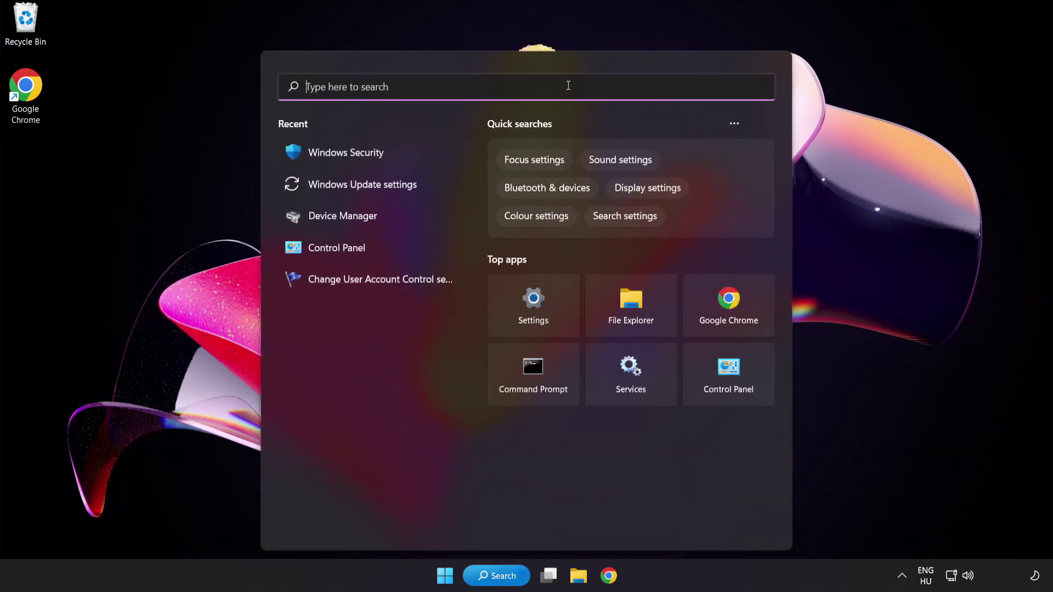
type("device ma")
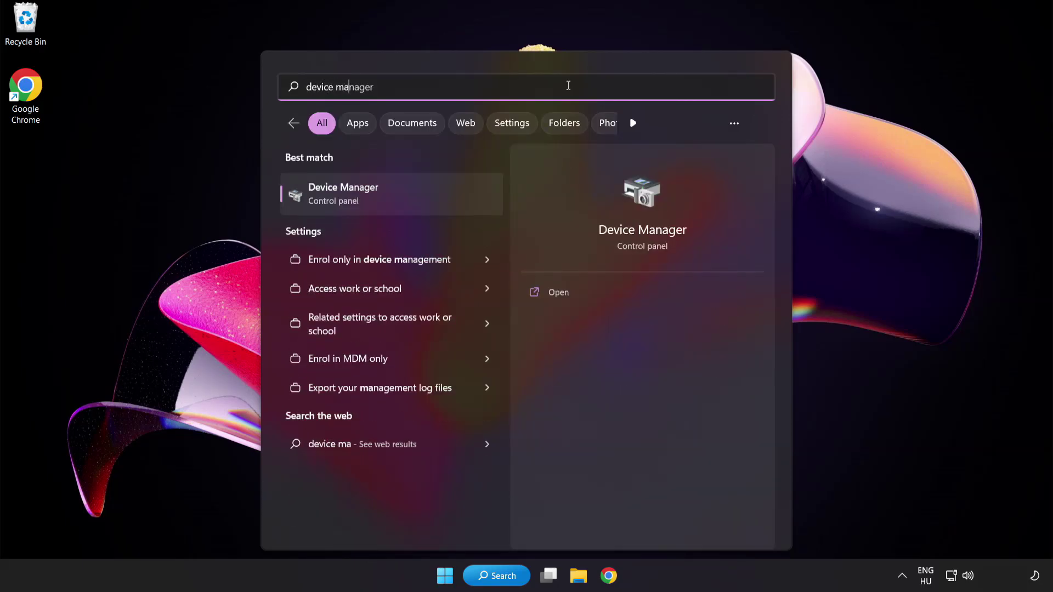
type("nager")
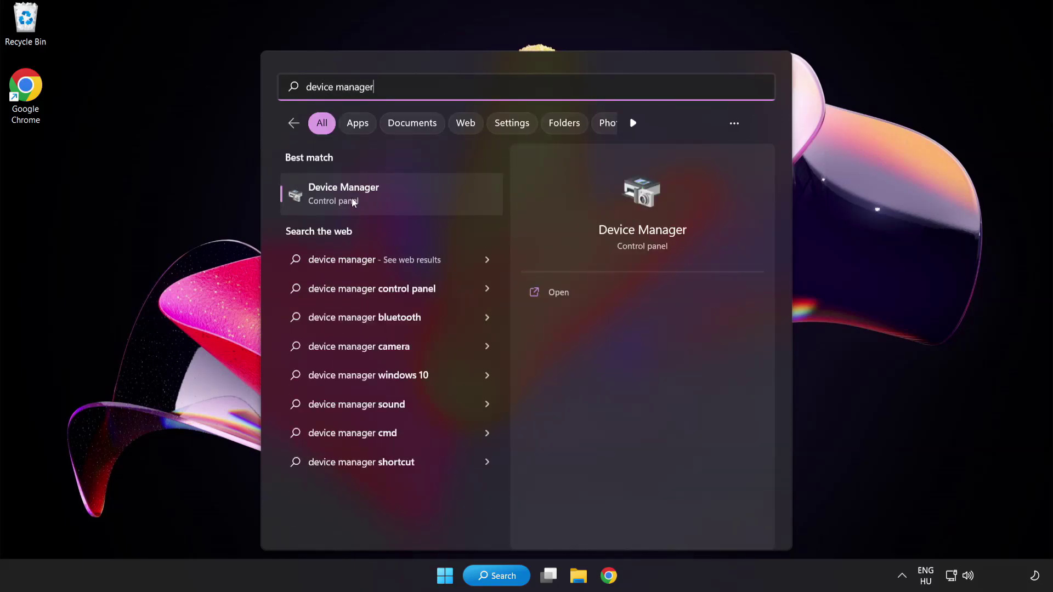
left_click(421, 199)
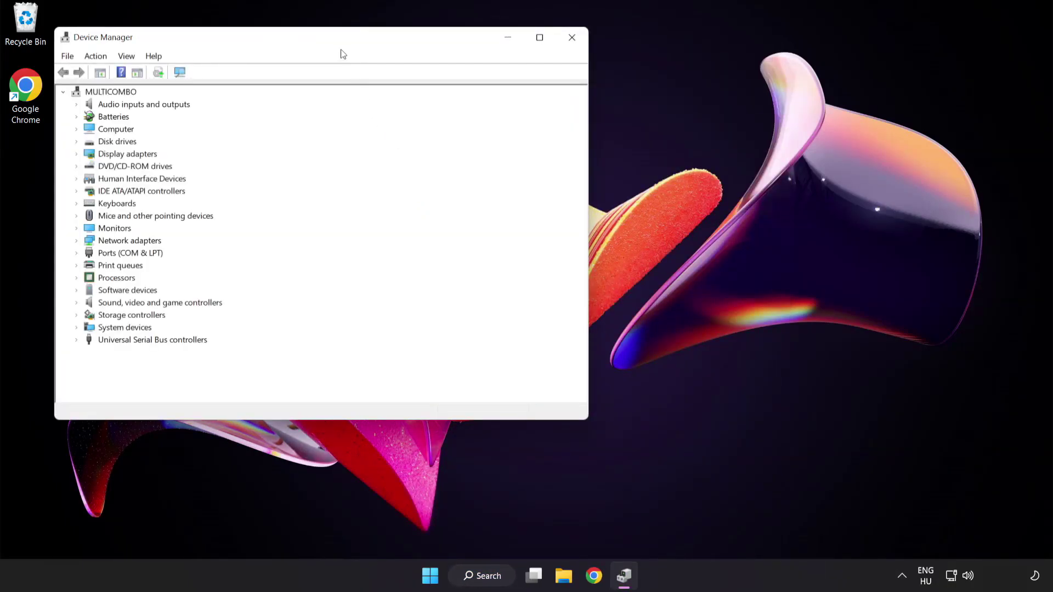
- Run an automatic driver search for the VMware SVGA 3D display adapter; the best driver is already installed
left_click_drag(341, 42, 517, 110)
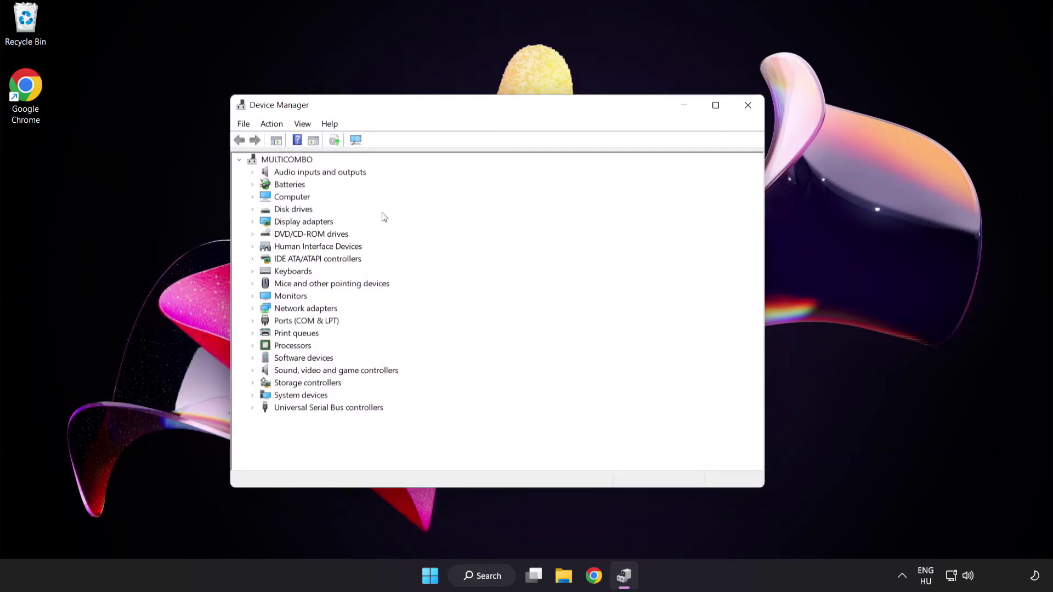
left_click(316, 223)
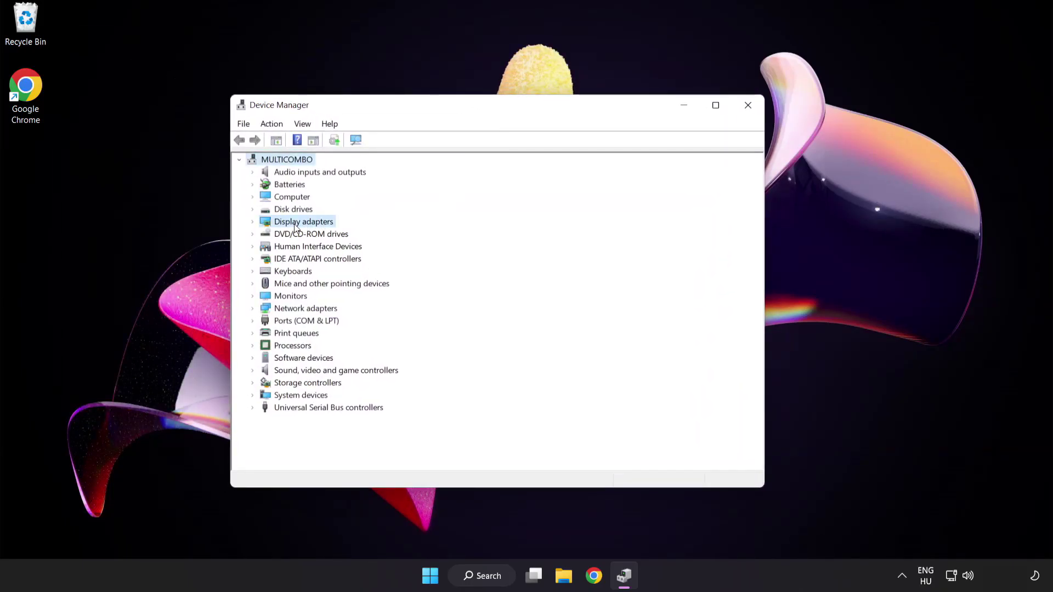
left_click(252, 222)
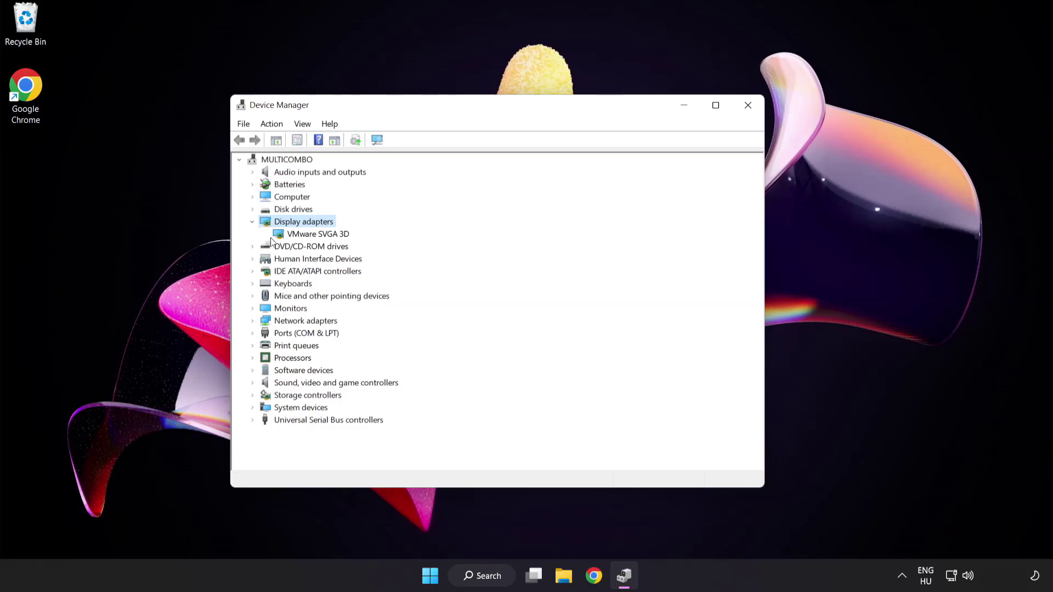
left_click(272, 238)
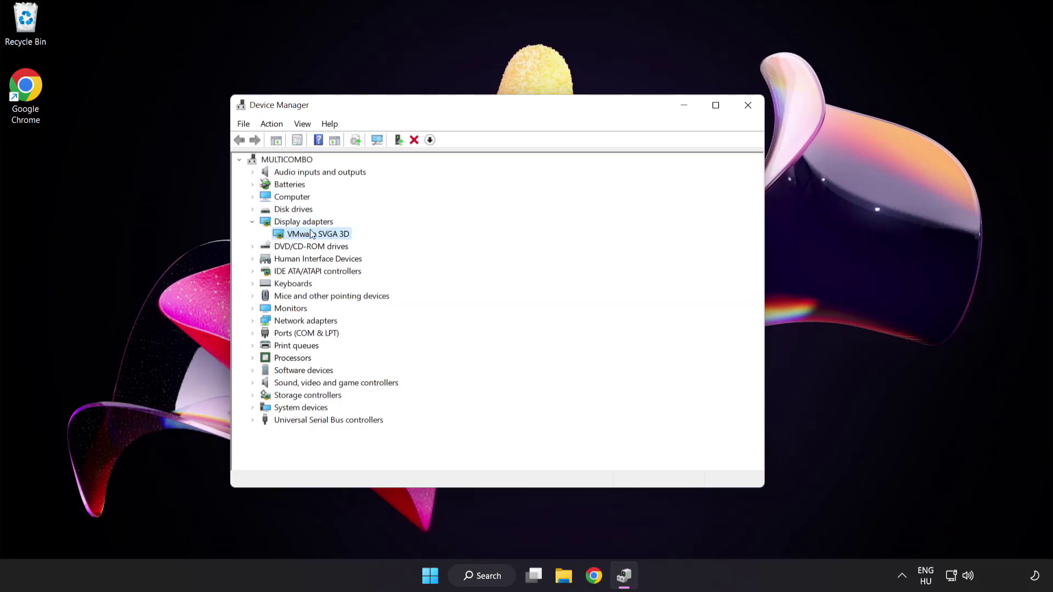
right_click(311, 236)
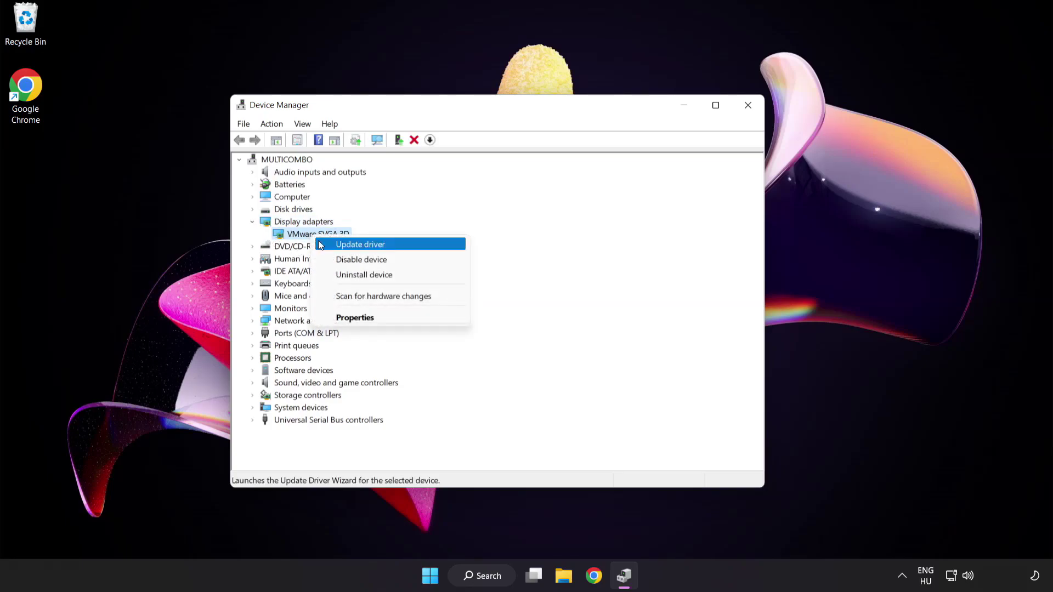
left_click(409, 244)
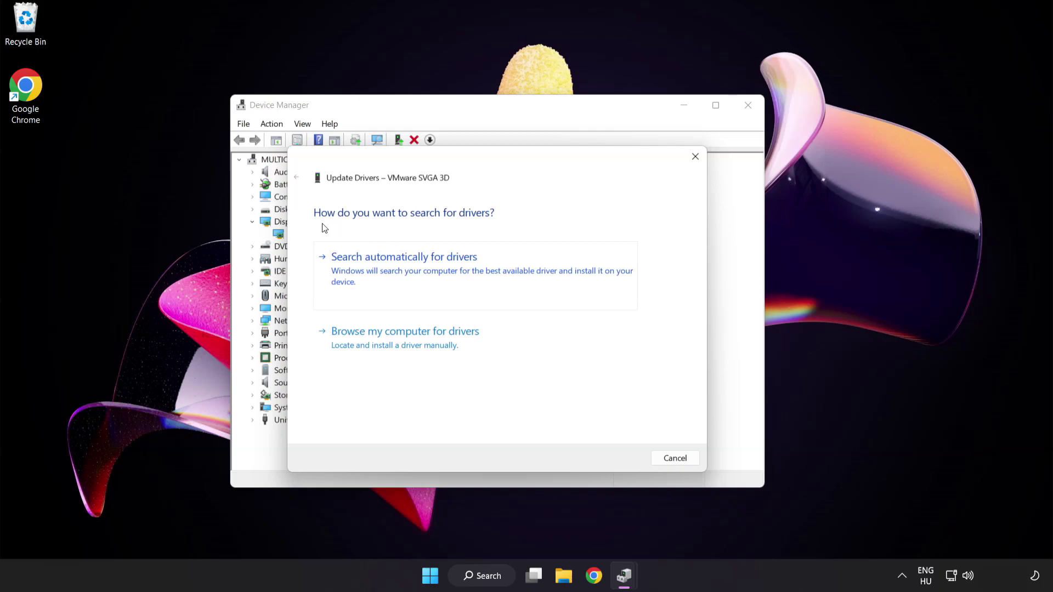
left_click(460, 273)
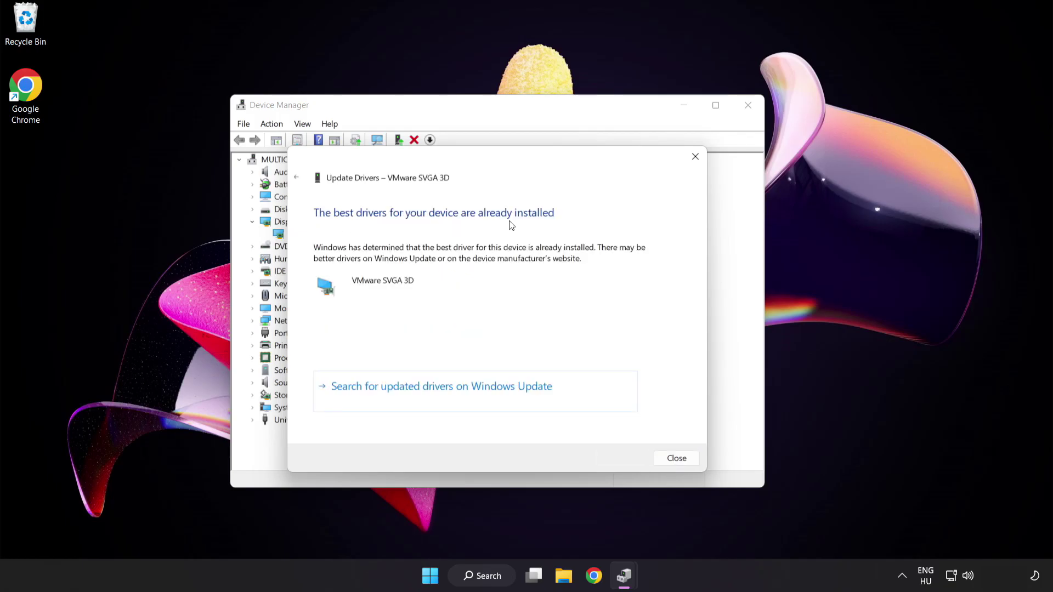
left_click(674, 461)
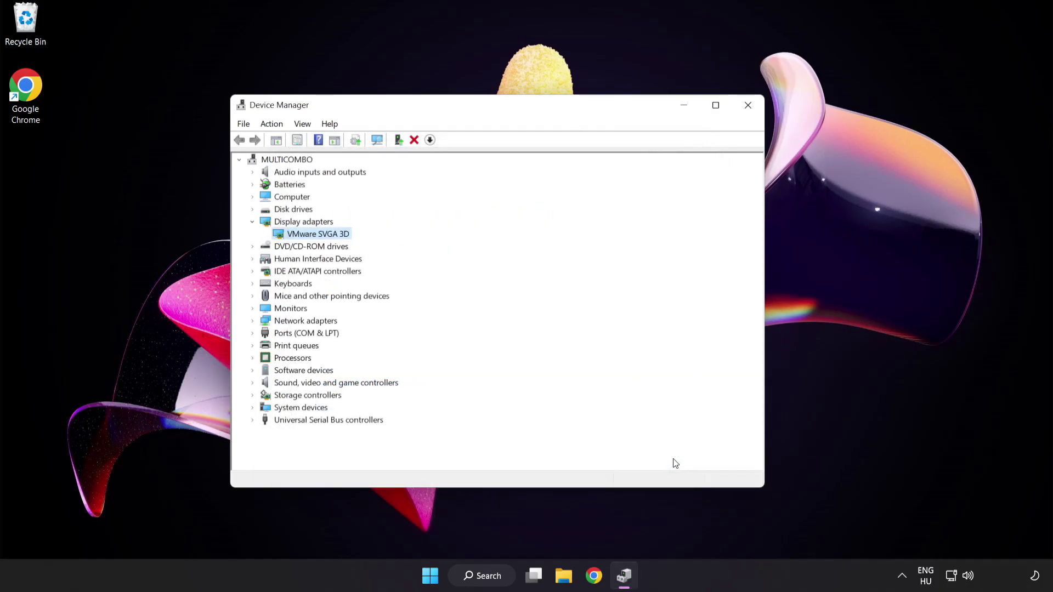
- Close Device Manager and open Windows Update settings by searching 'update'
left_click(749, 106)
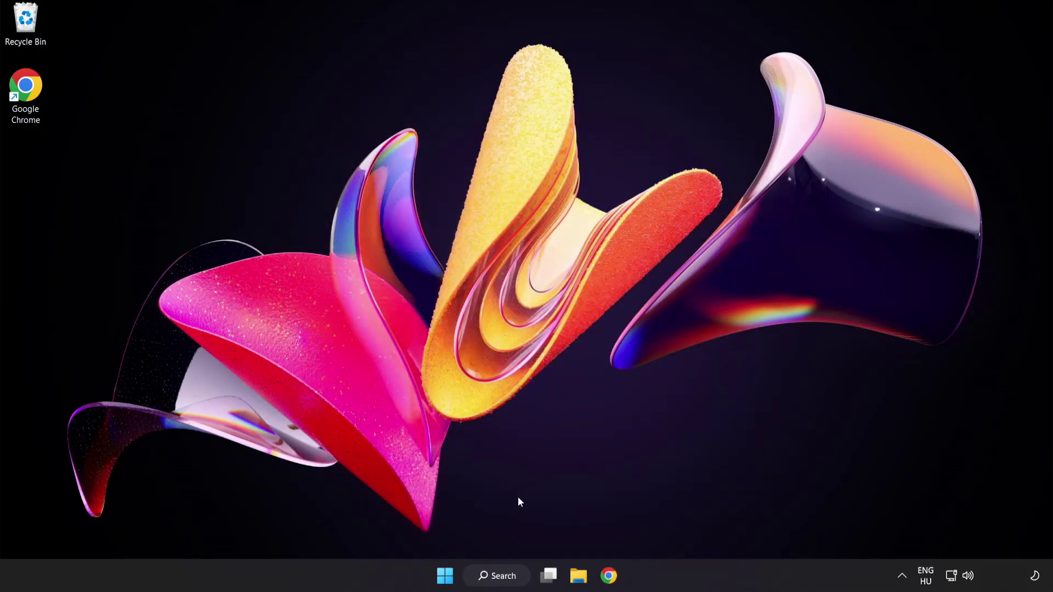
left_click(497, 576)
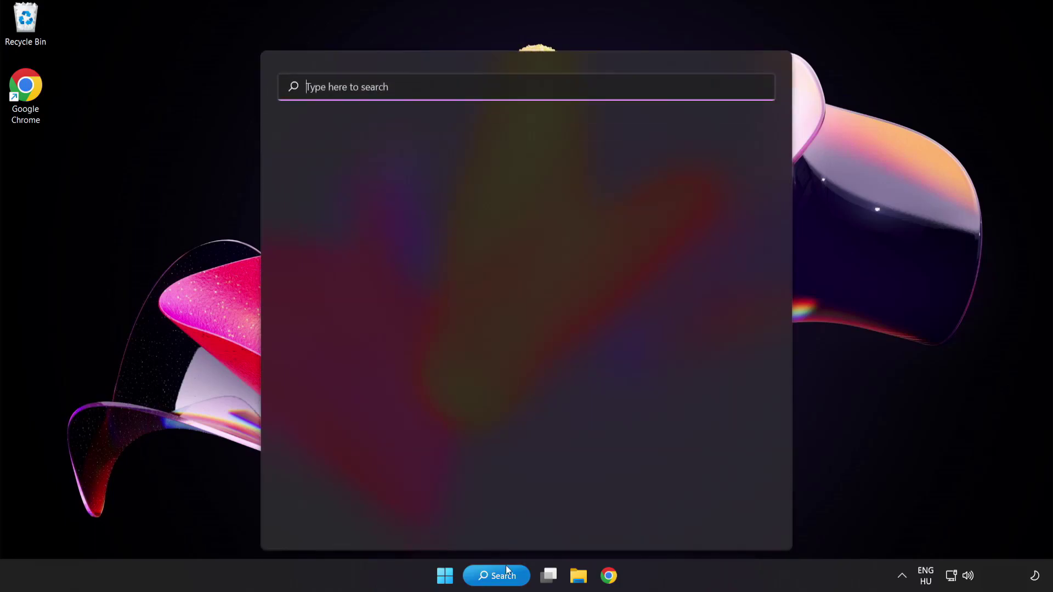
type("update")
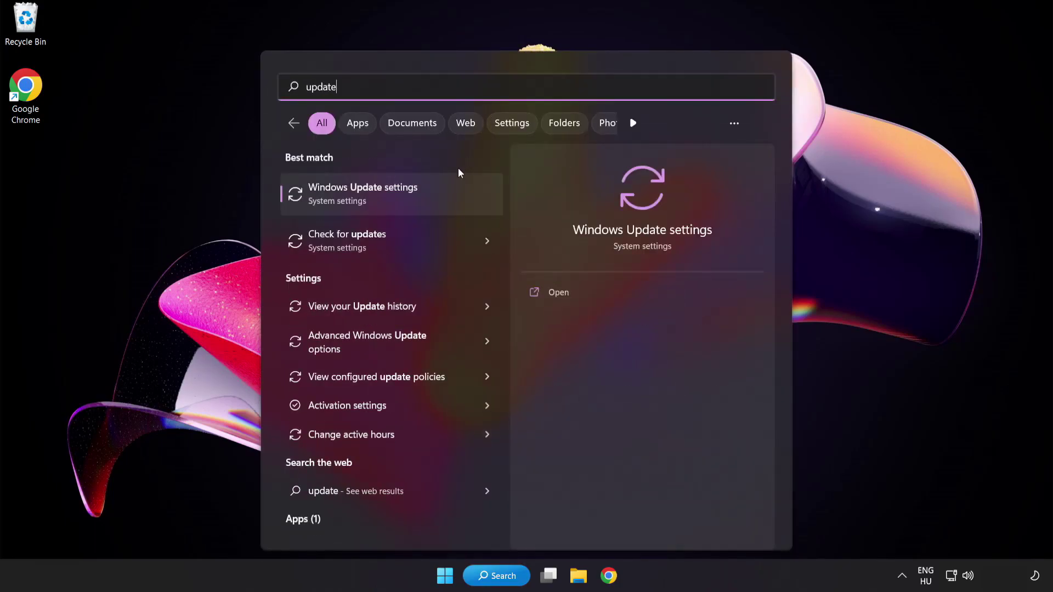
left_click(403, 199)
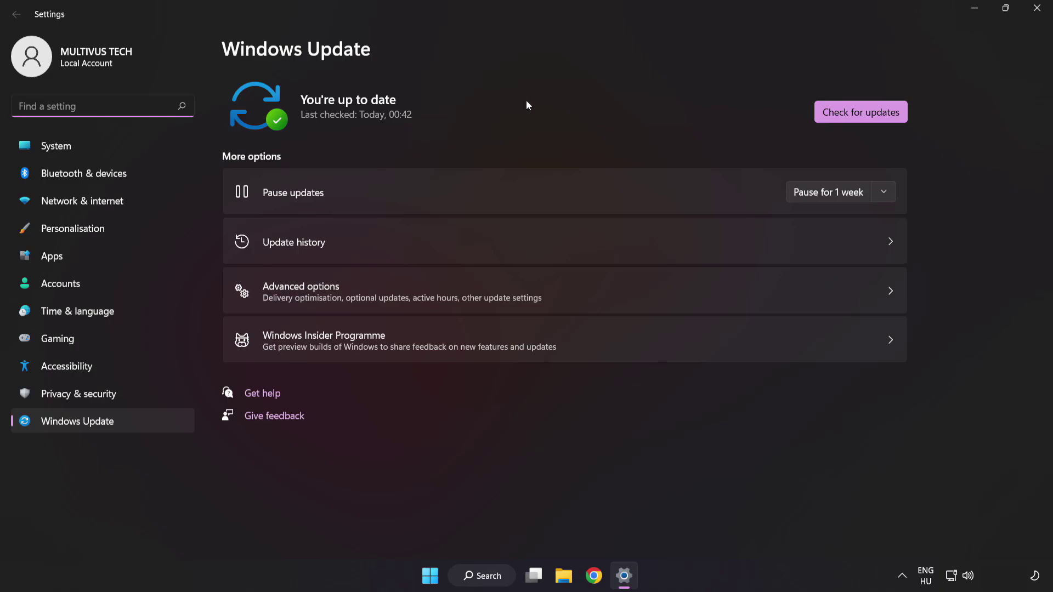
- Check for Windows updates, which finds none, then close Settings
left_click(857, 118)
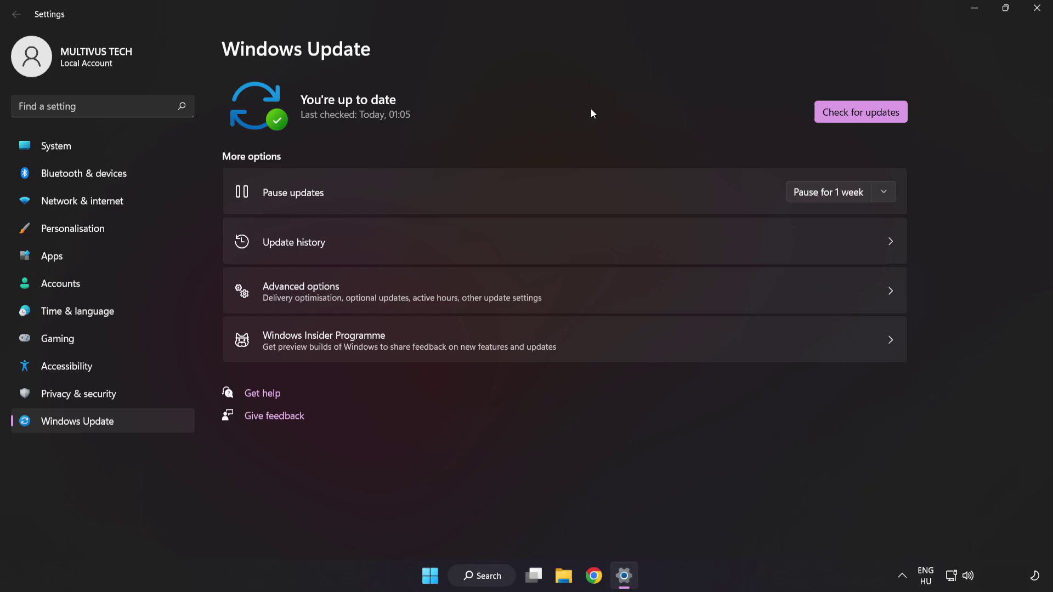
left_click(1036, 8)
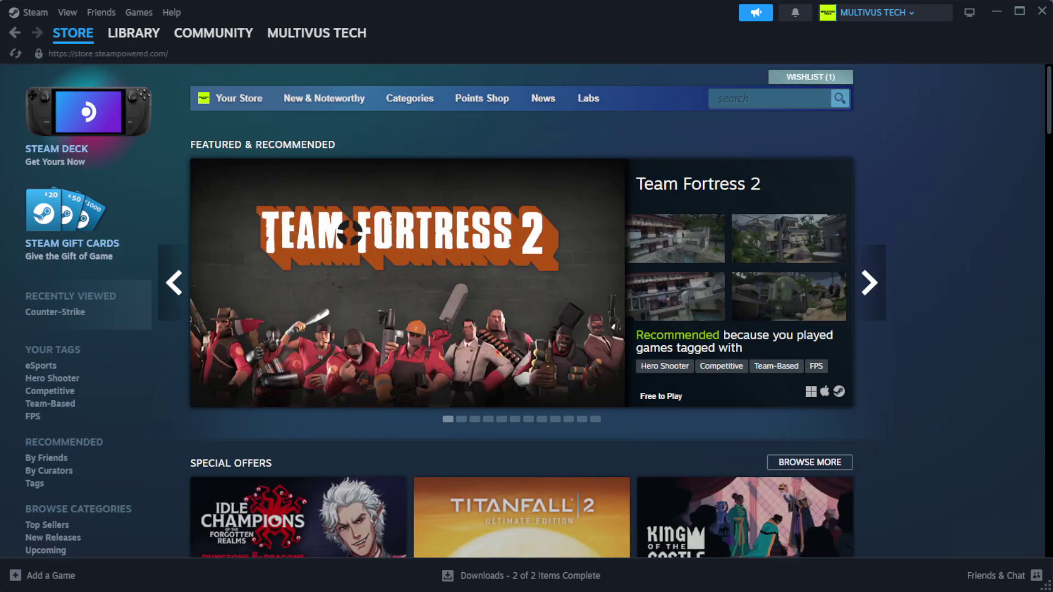
- Open Properties for YOUR NOT WORKING GAME from the Steam Library home Favorites
mouse_move(153, 41)
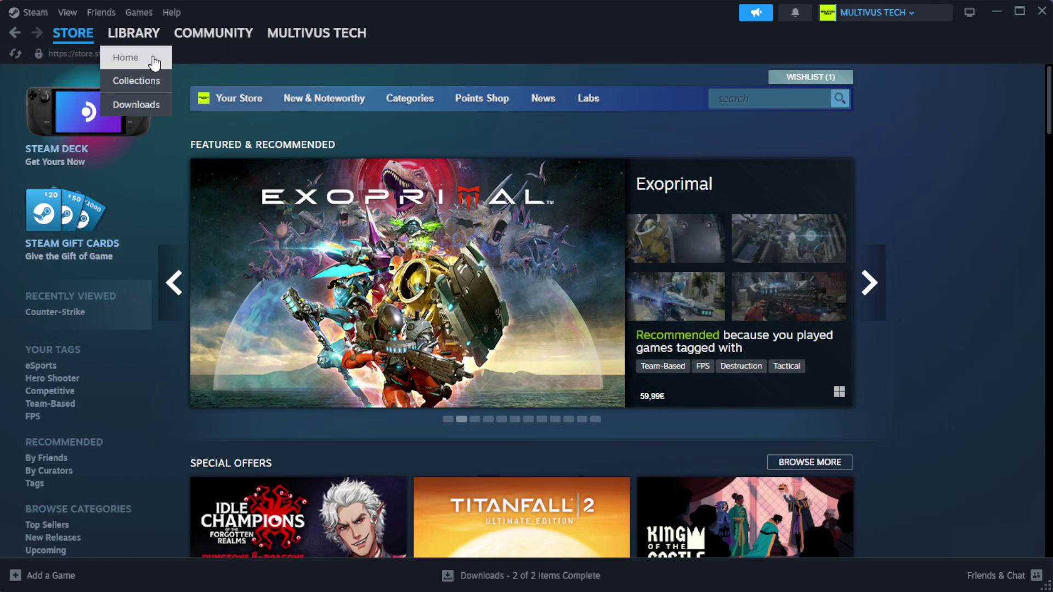
left_click(144, 57)
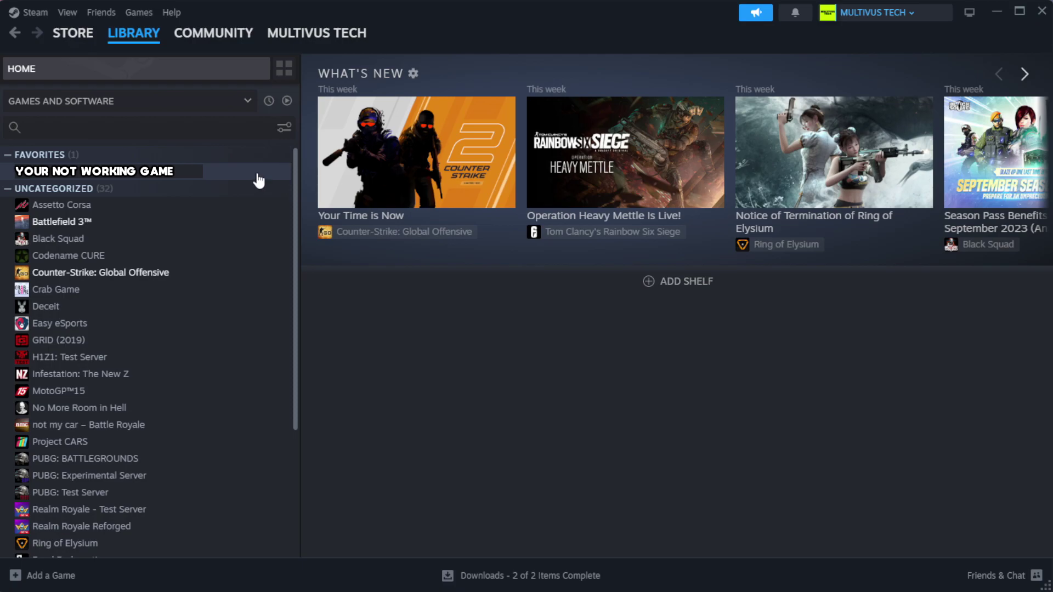
right_click(258, 178)
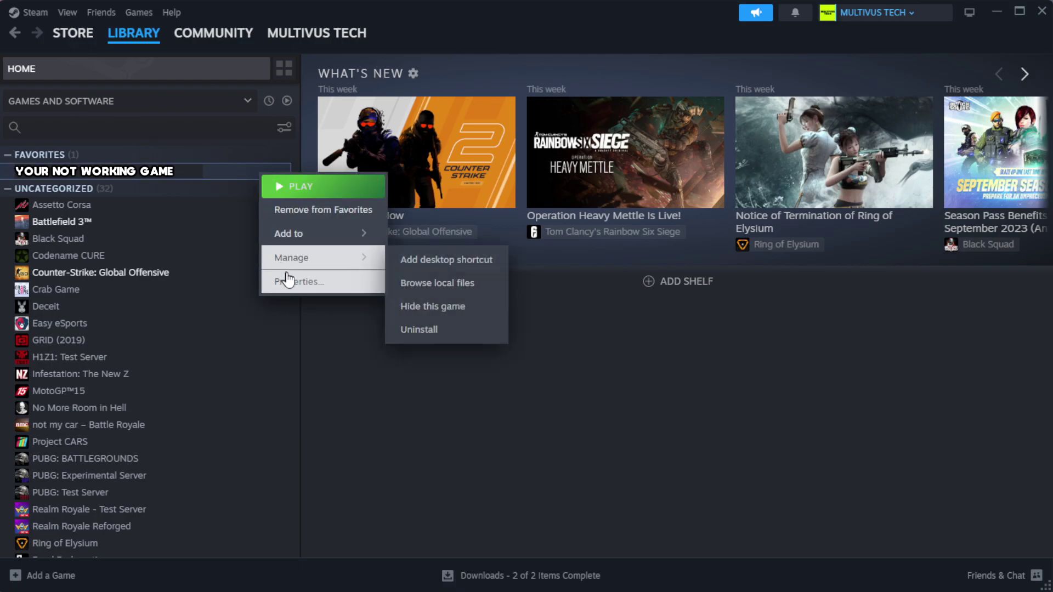
left_click(334, 289)
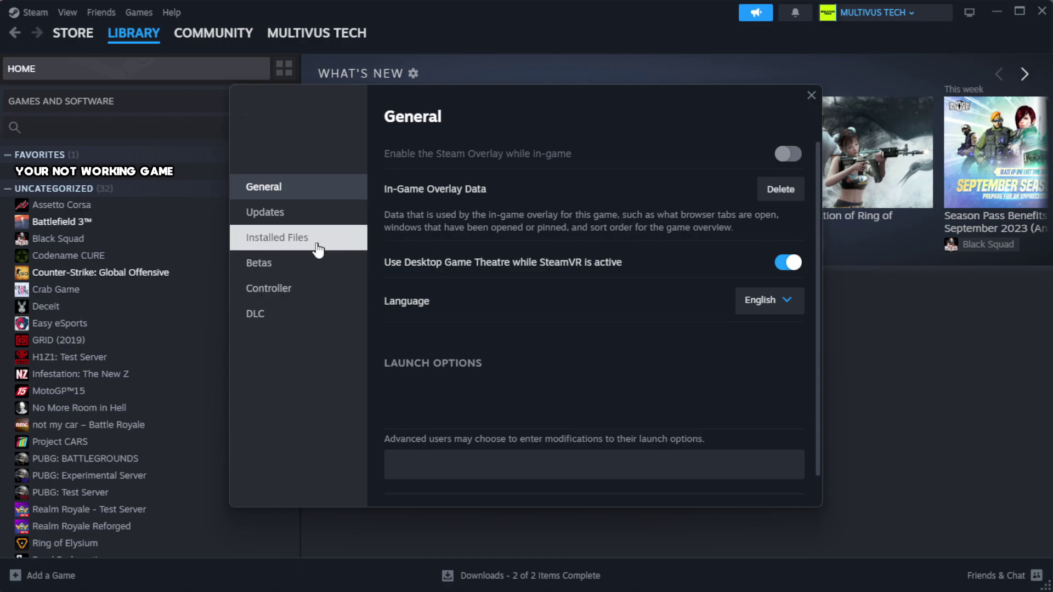
- Verify integrity of the game's installed files, with all 1039 files validated
left_click(346, 250)
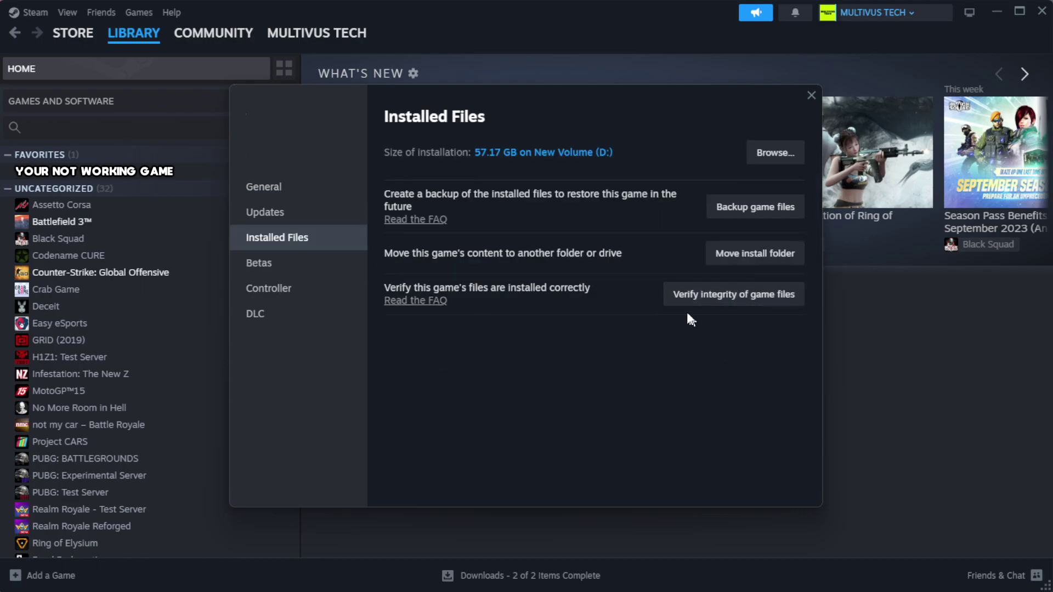
left_click(739, 300)
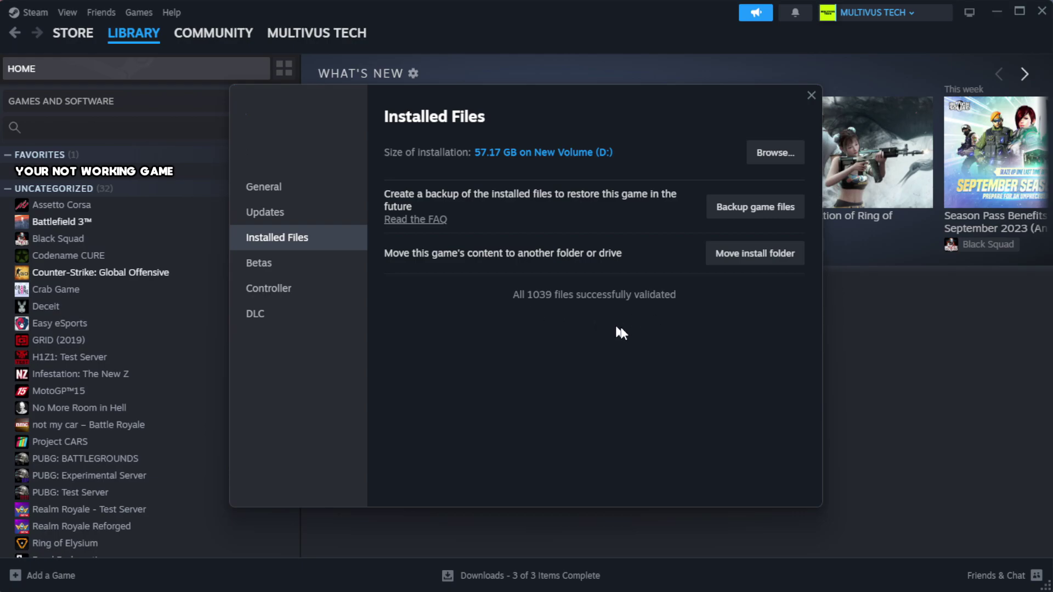
- Browse to the game's install folder and open the YOUR NOT WORKING GAME shortcut's Properties
left_click(773, 162)
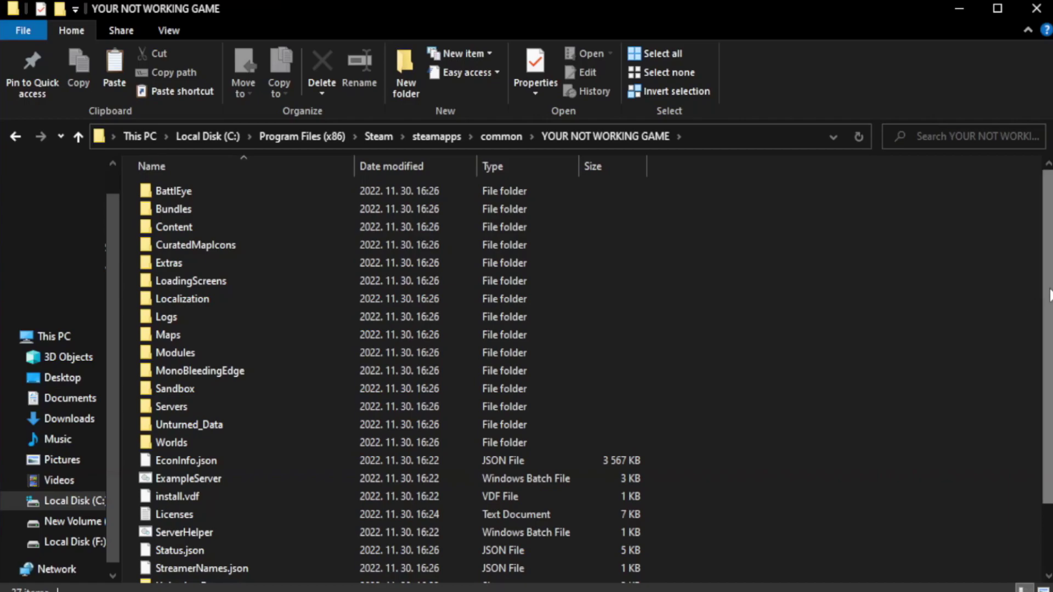
left_click_drag(1049, 327, 1050, 392)
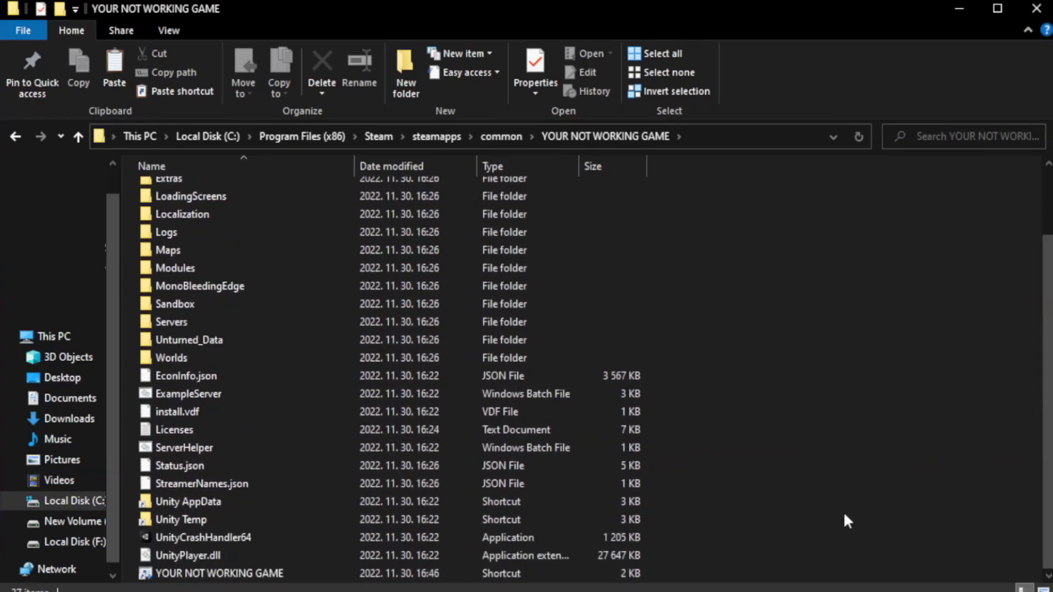
left_click(411, 573)
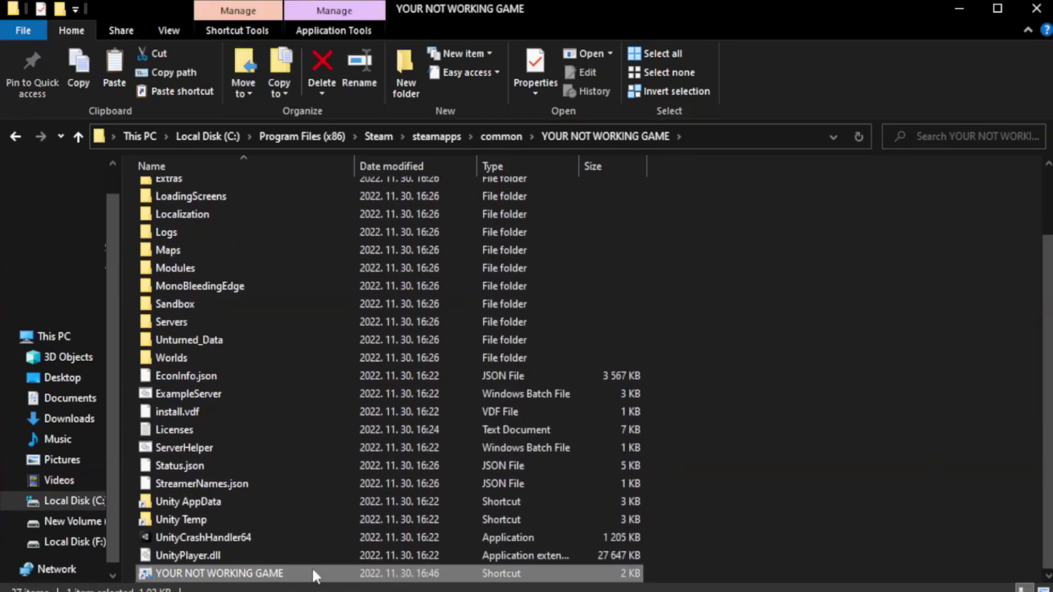
right_click(351, 573)
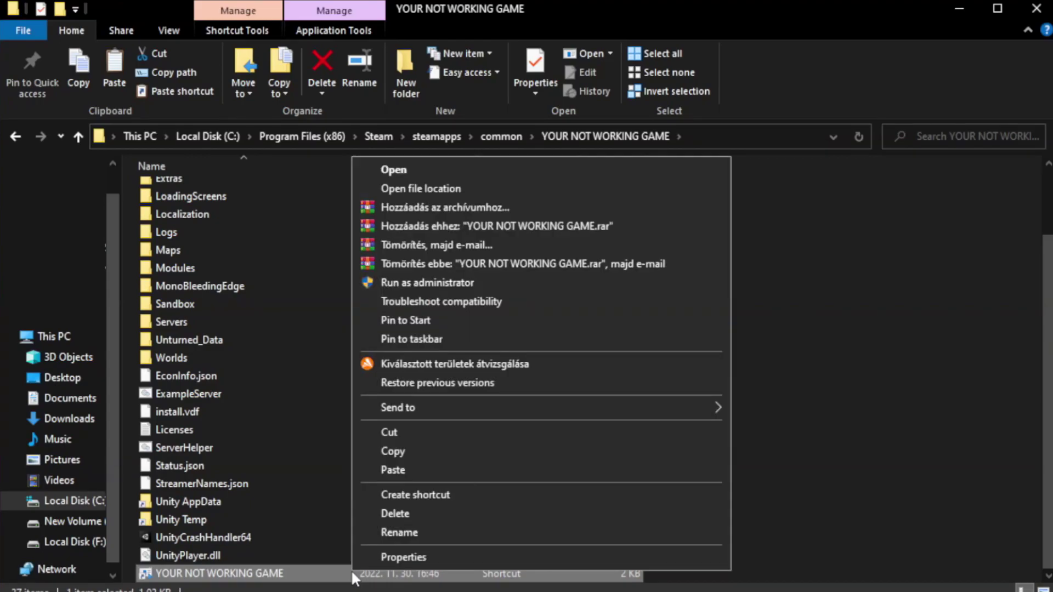
left_click(536, 557)
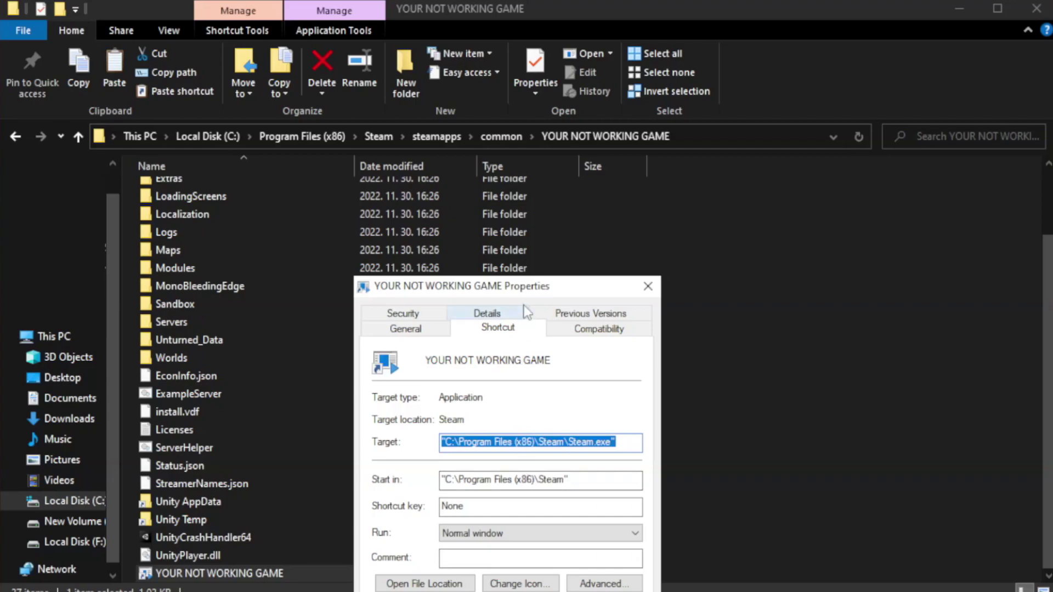
left_click_drag(529, 290, 529, 108)
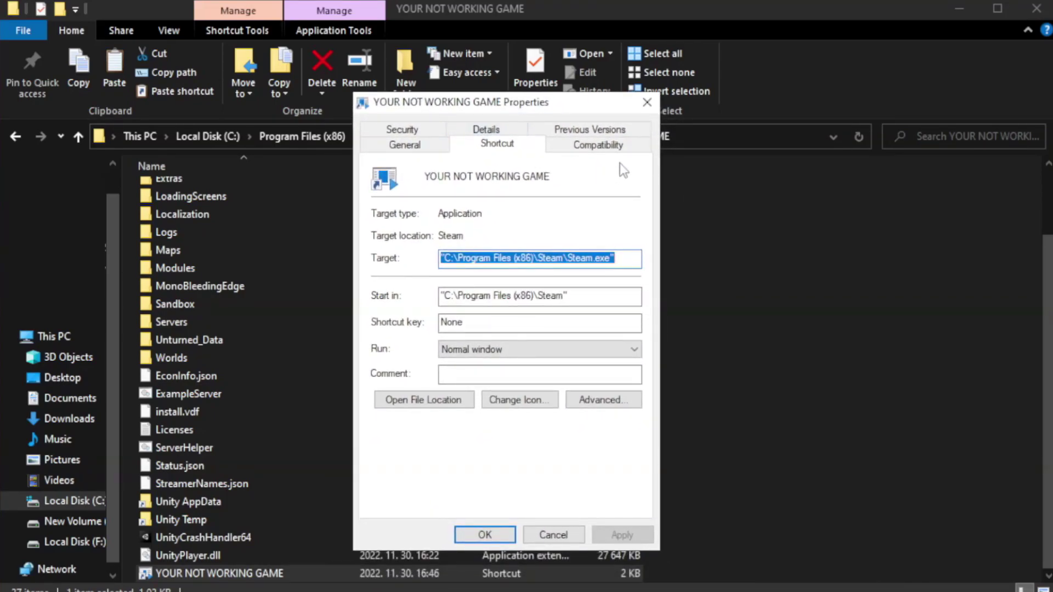
- Set the shortcut to Windows 8 compatibility mode, run as administrator, fullscreen optimizations disabled
left_click(593, 148)
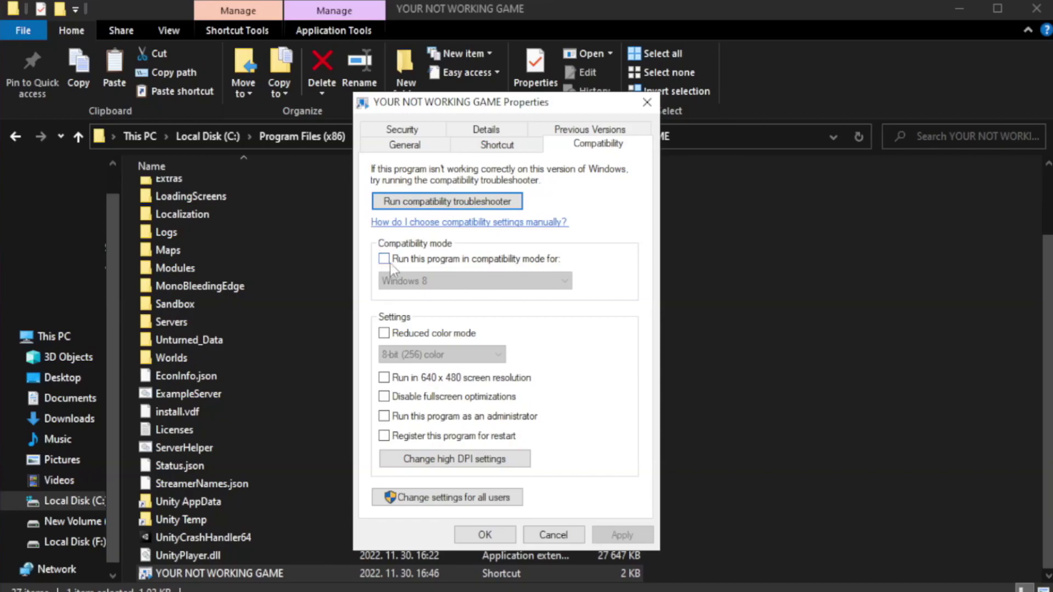
left_click(418, 265)
left_click(446, 278)
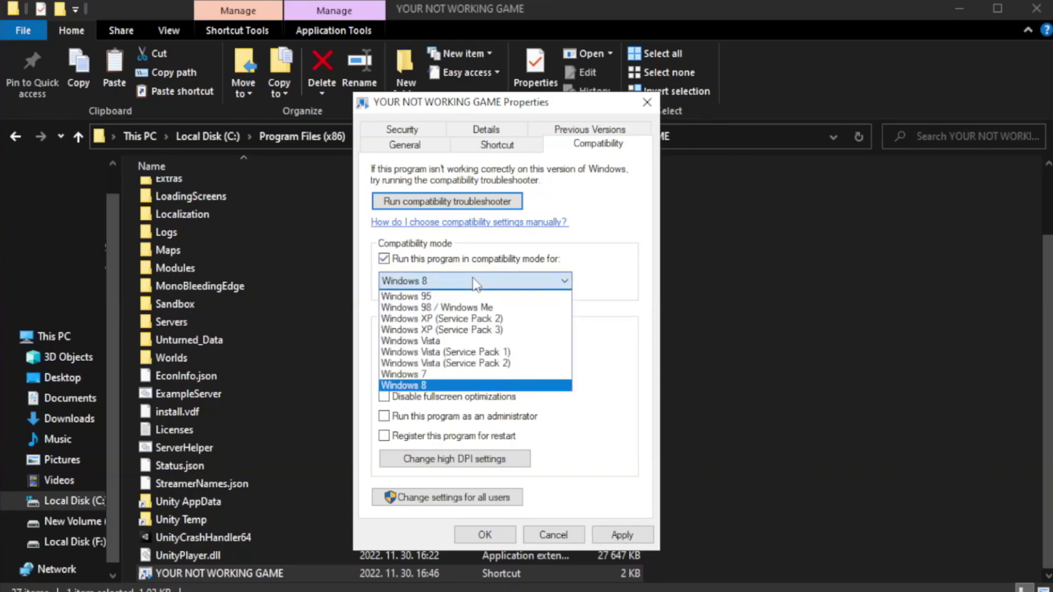
left_click(447, 386)
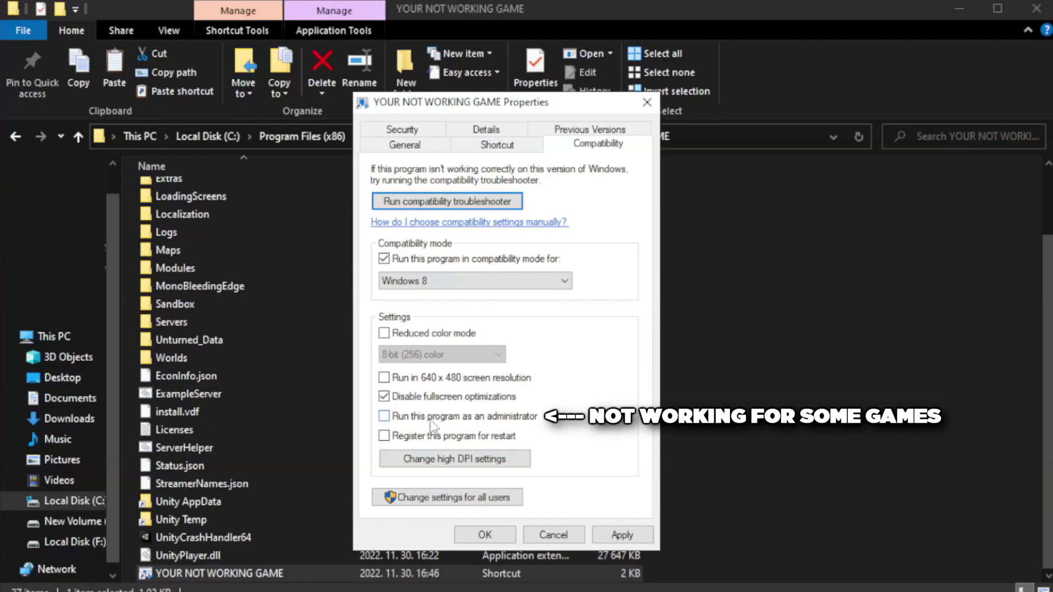
left_click(414, 422)
left_click(621, 535)
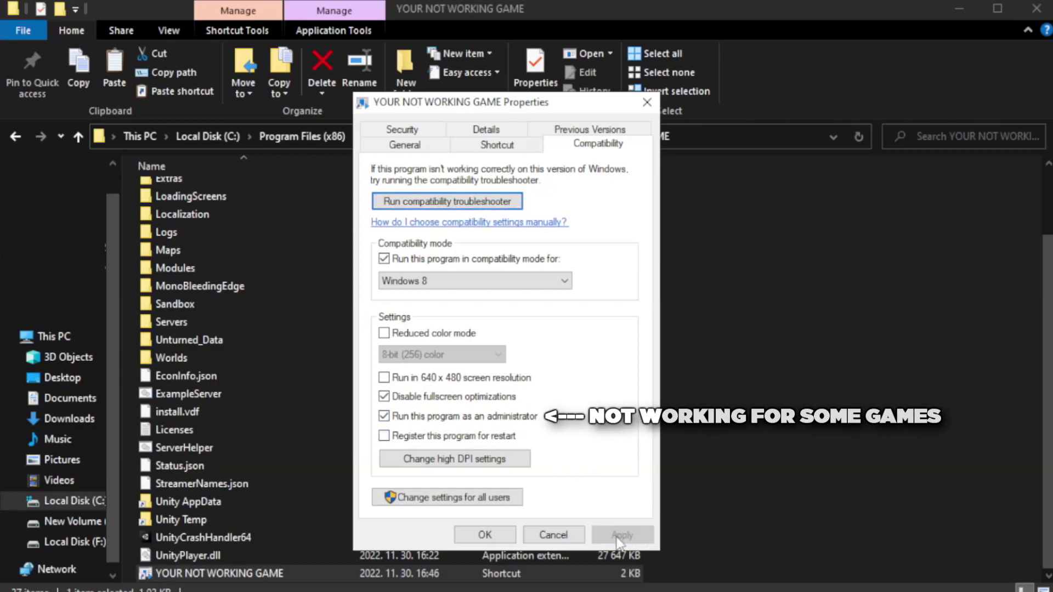
left_click(484, 534)
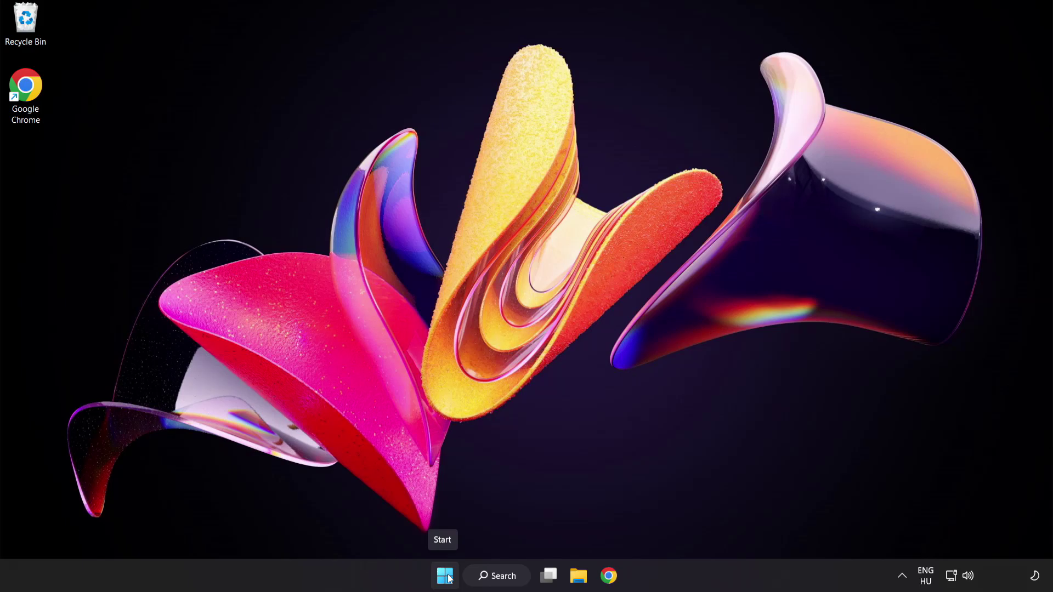
- Open Task Manager to its Startup apps list
right_click(449, 578)
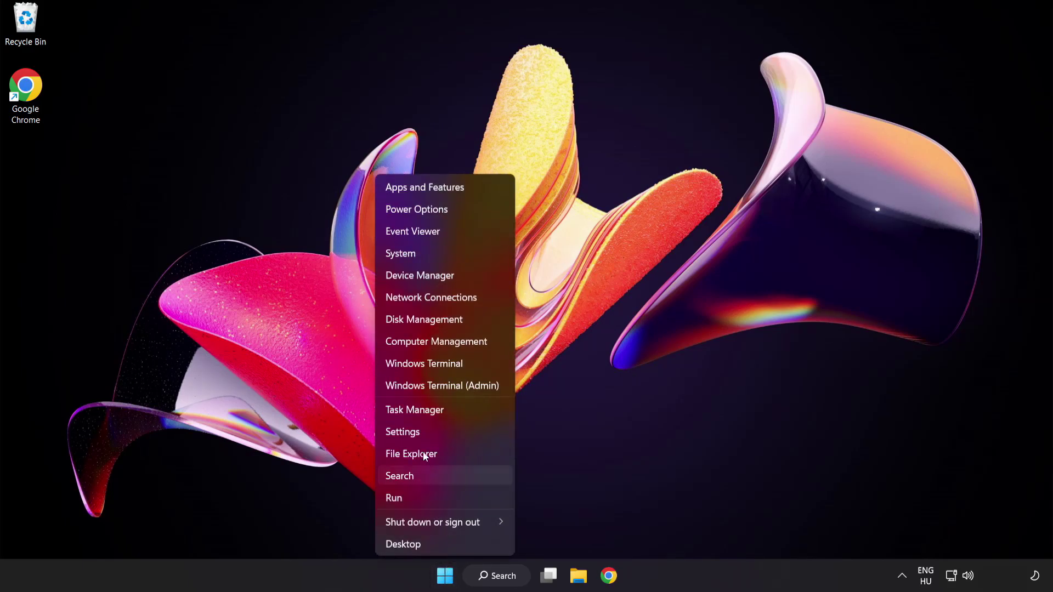
left_click(455, 410)
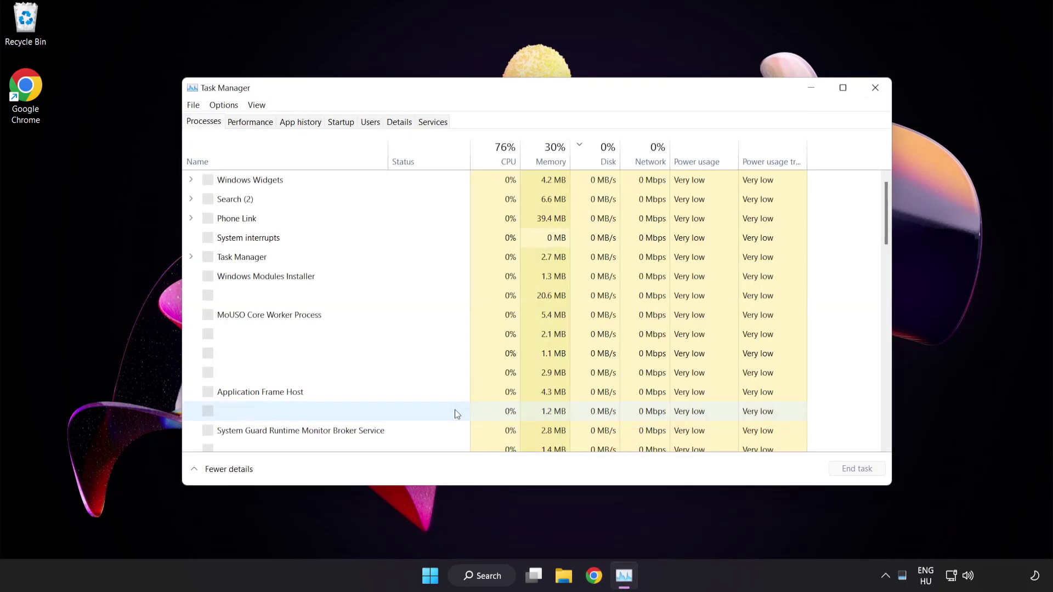
left_click(349, 125)
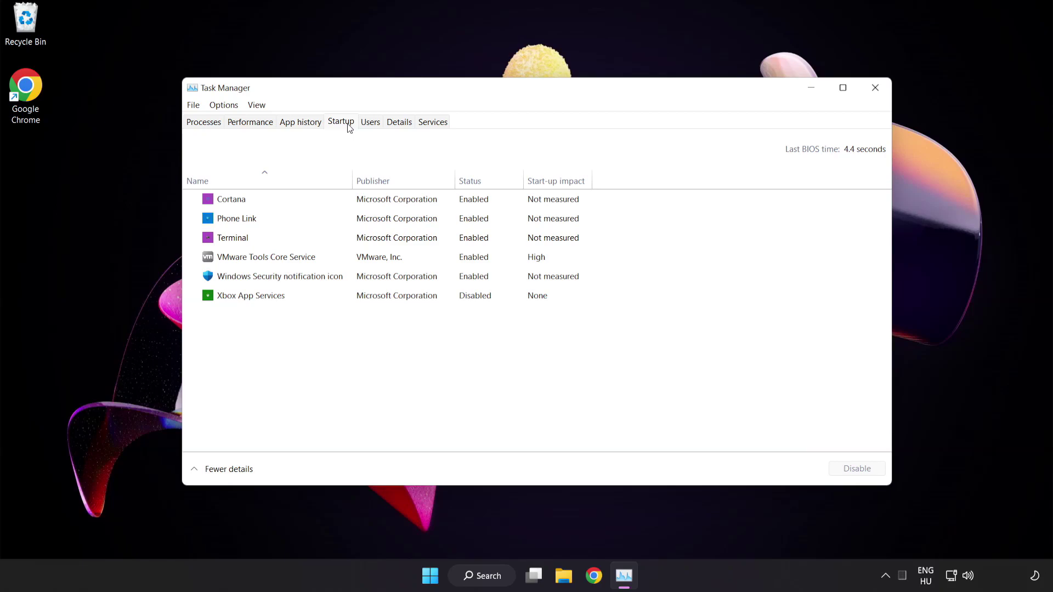
- Disable Cortana, Phone Link, Terminal and the Windows Security notification icon at startup
left_click(350, 202)
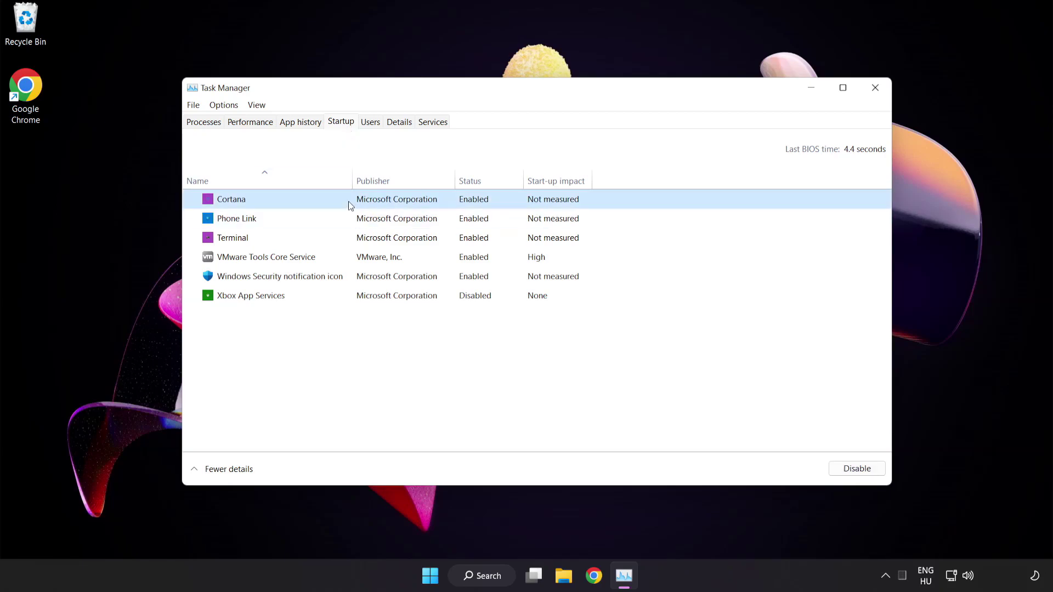
left_click(858, 469)
left_click(324, 217)
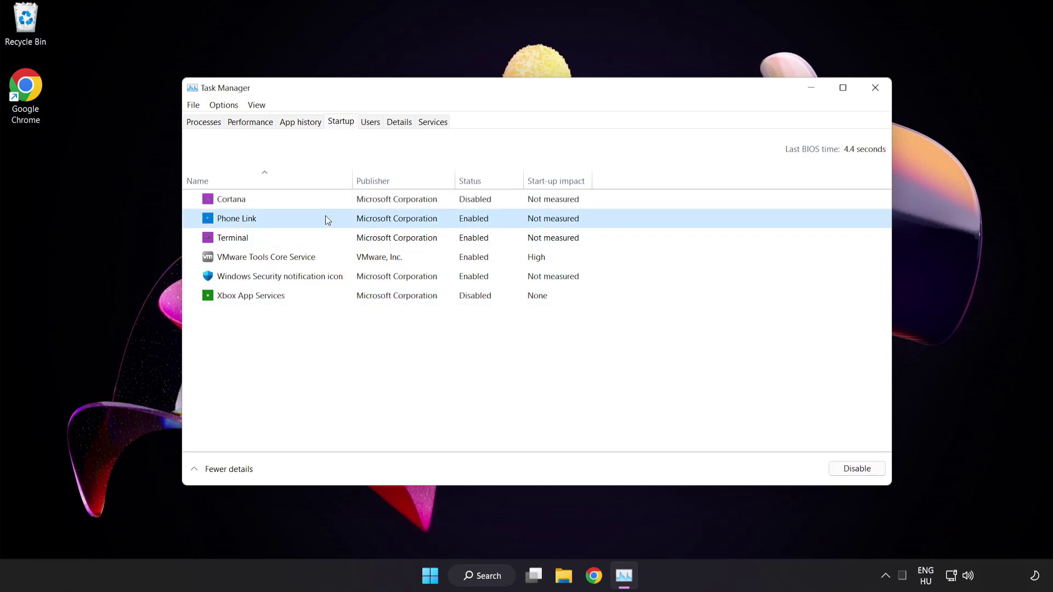
left_click(853, 477)
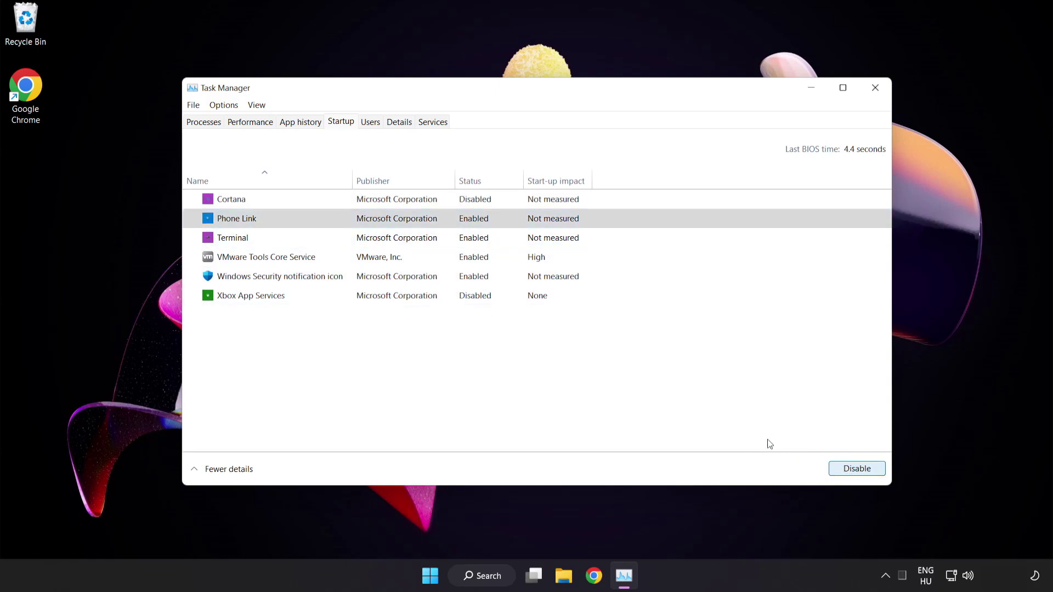
left_click(340, 241)
left_click(855, 468)
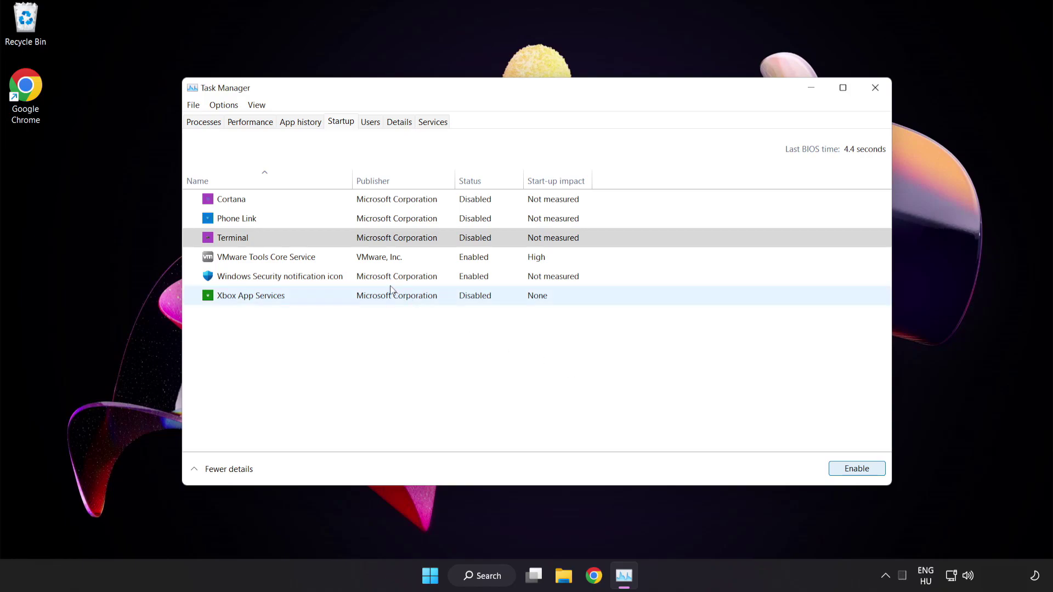
left_click(359, 276)
left_click(854, 469)
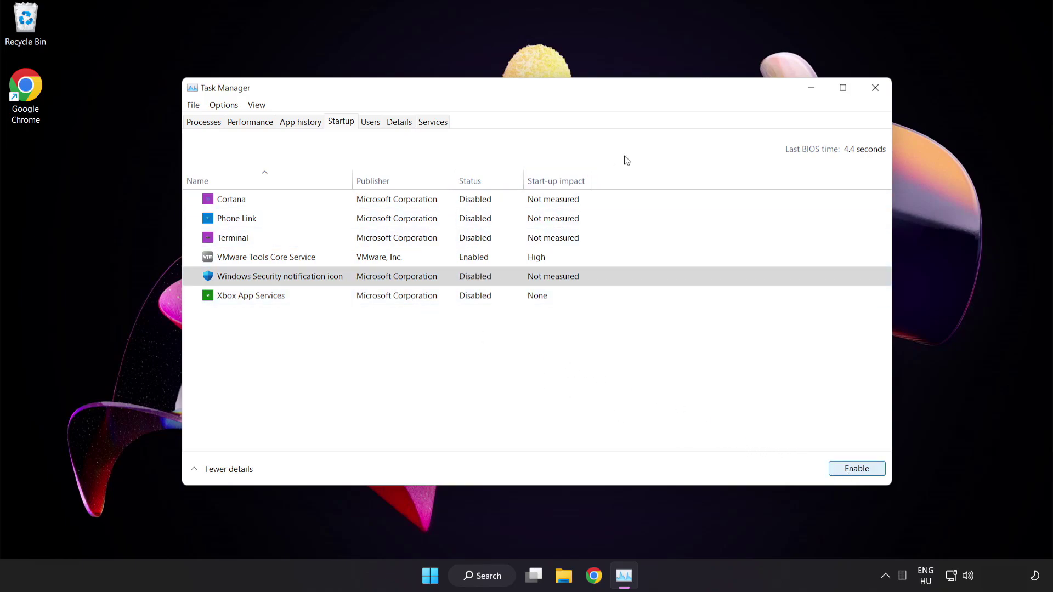
- Close Task Manager and launch Windows Security by searching 'security'
left_click(875, 89)
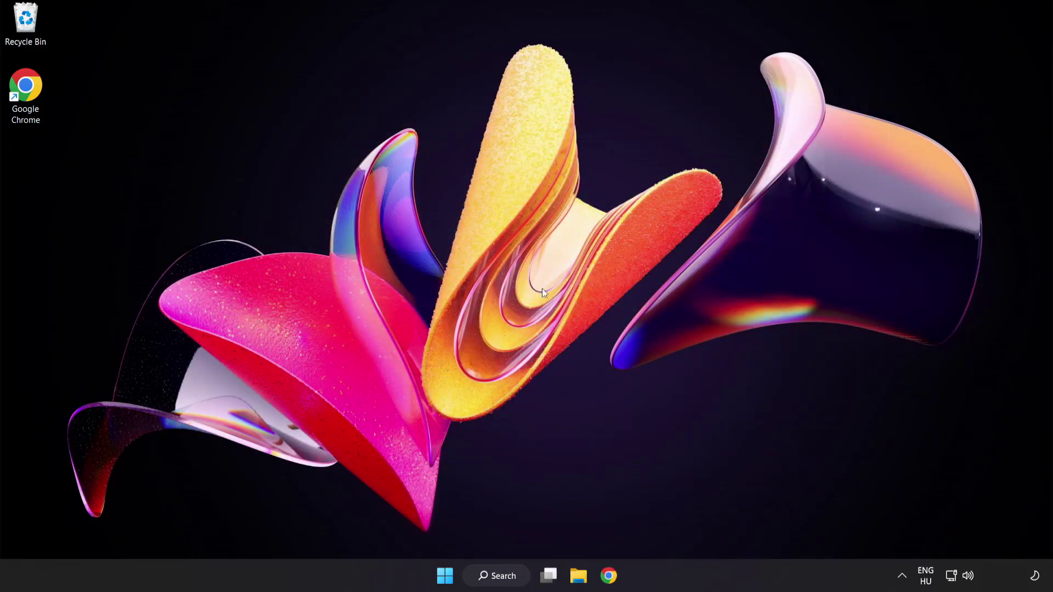
left_click(508, 578)
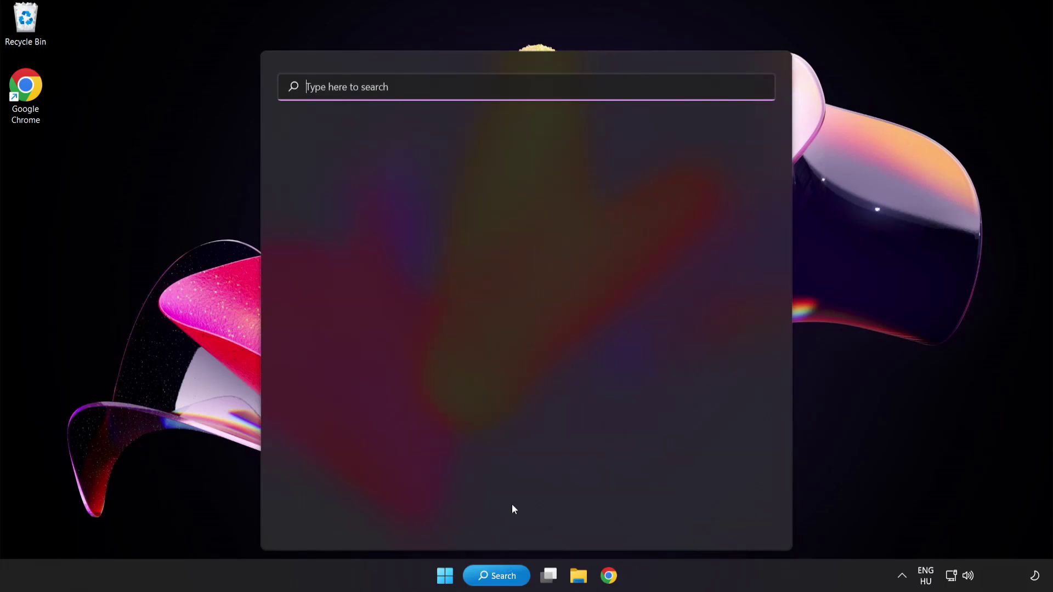
type("sec")
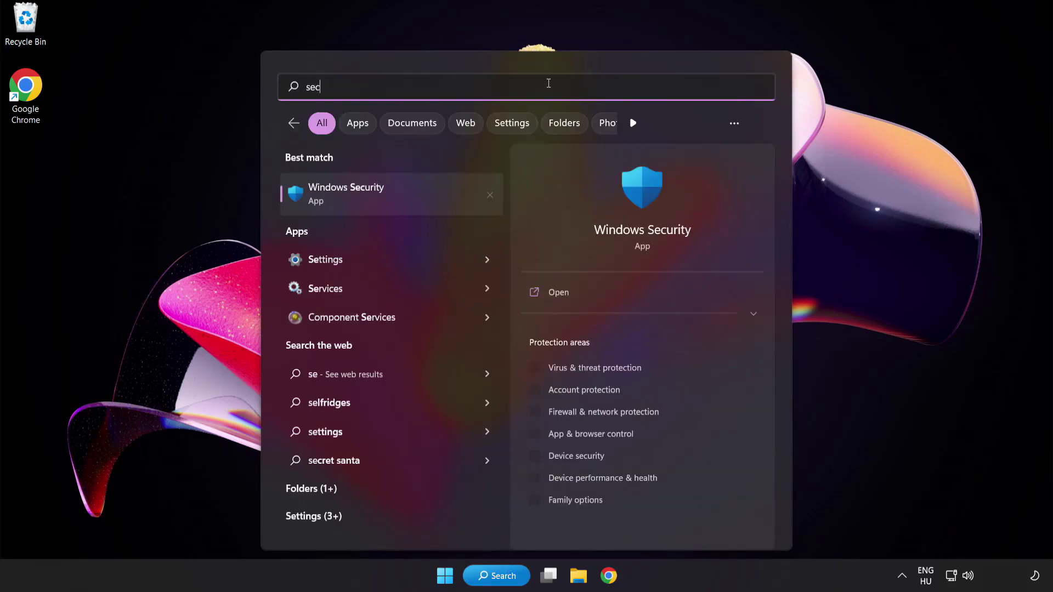
type("urity")
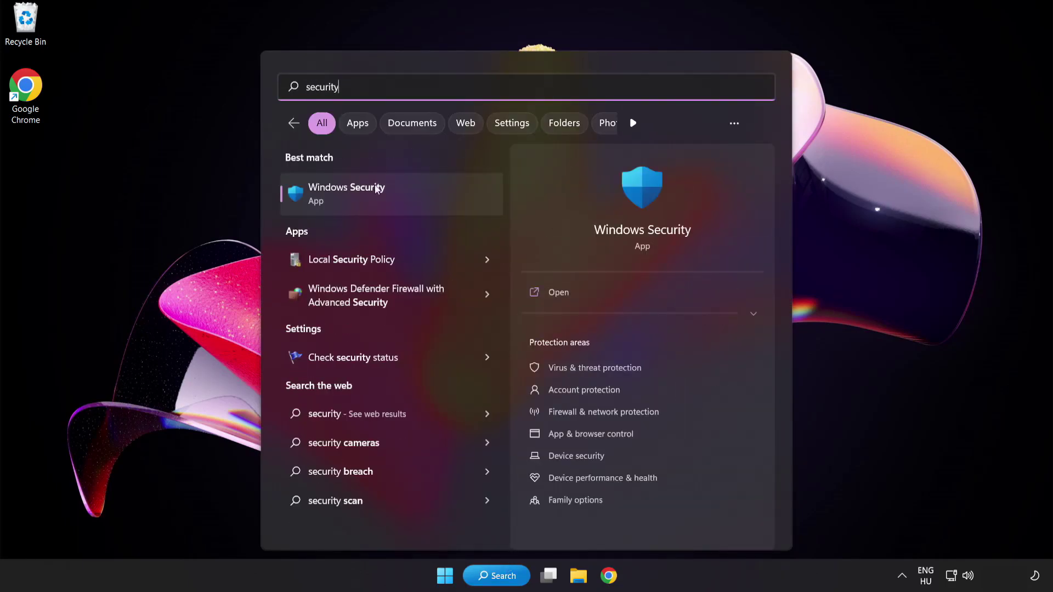
left_click(398, 196)
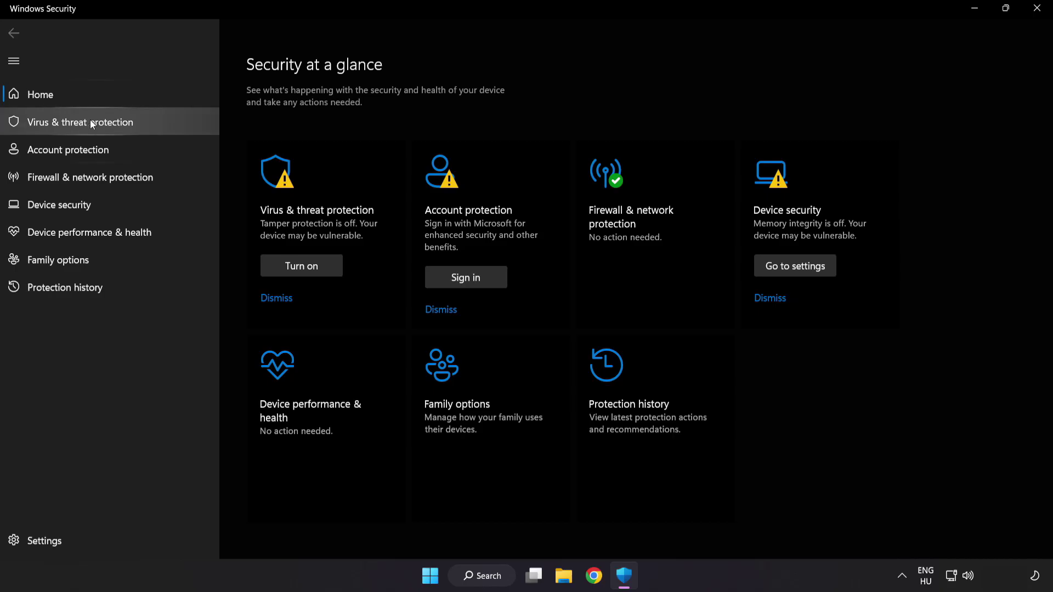
- Open the Microsoft Defender Antivirus exclusions list through the Virus & threat protection settings
left_click(160, 120)
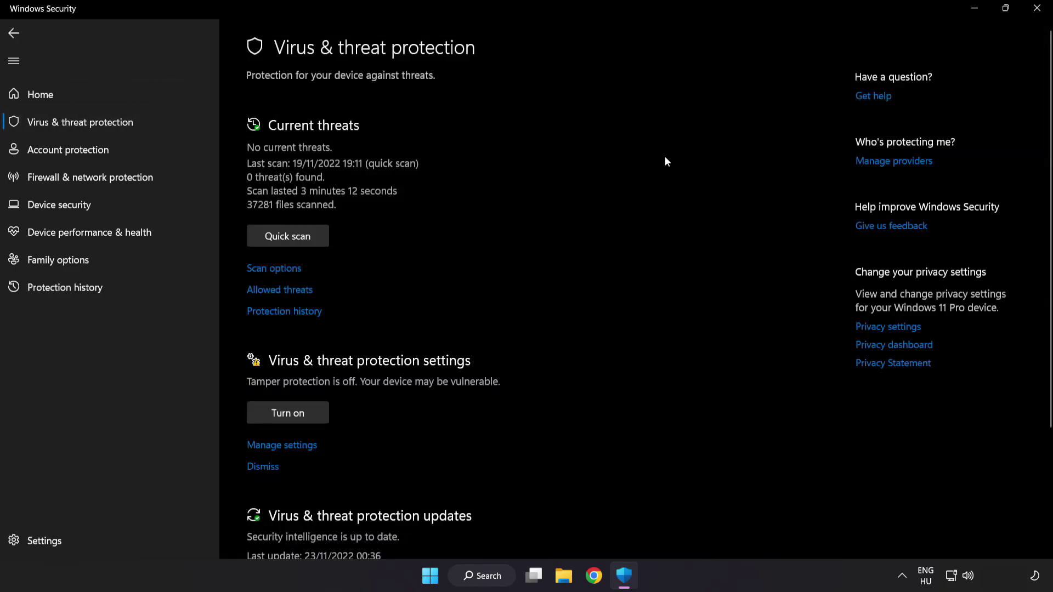
scroll(665, 157, "down", 3)
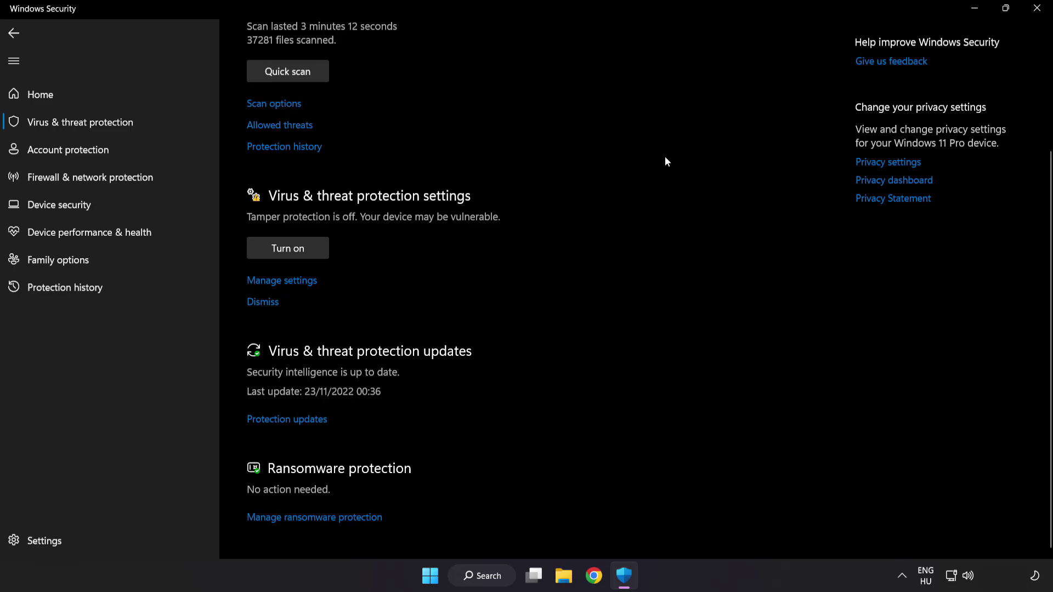
left_click(289, 282)
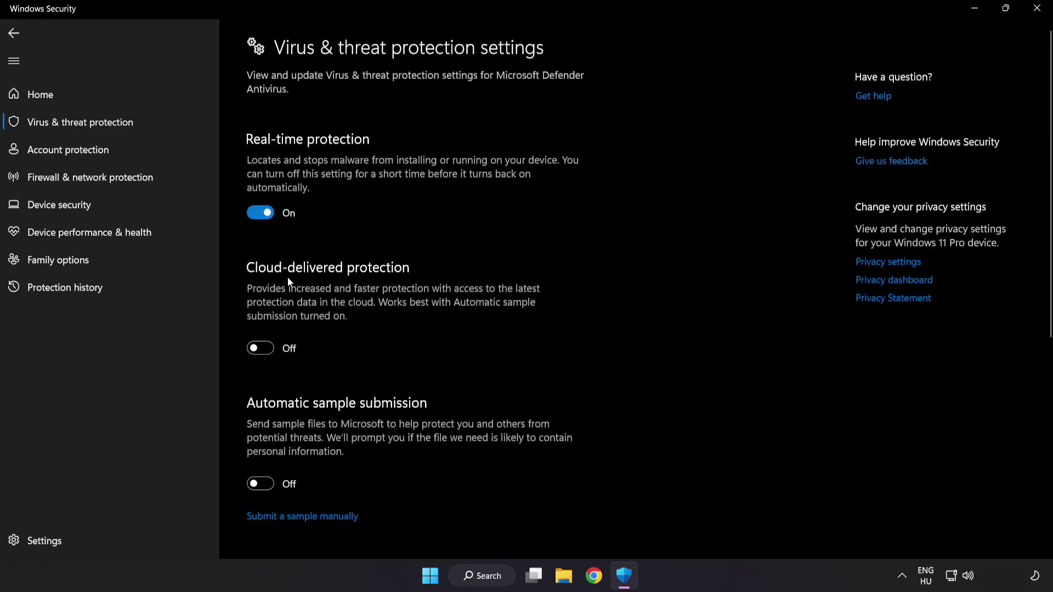
scroll(612, 286, "down", 7)
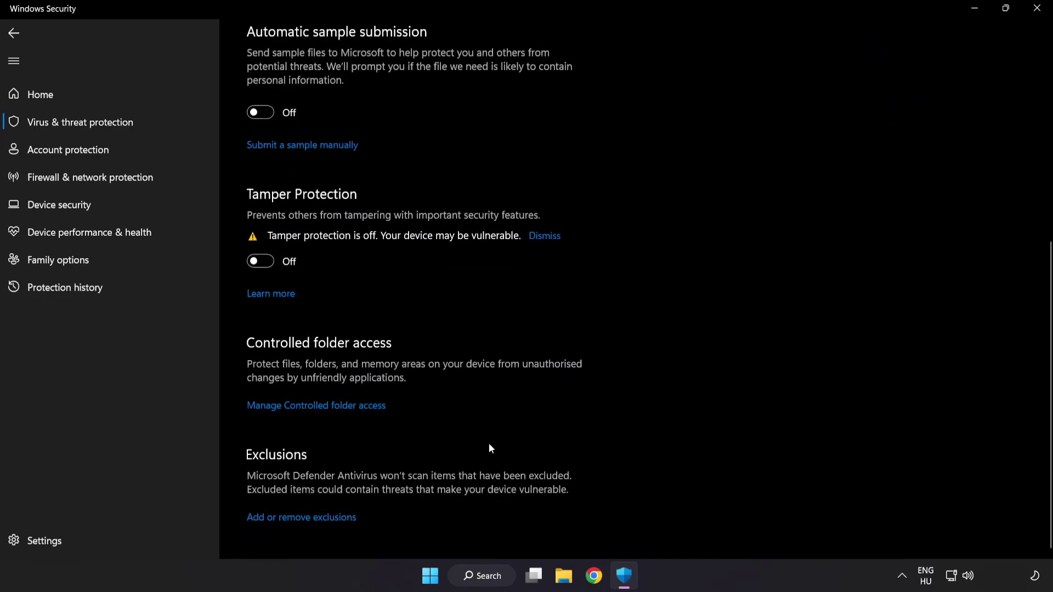
left_click(307, 518)
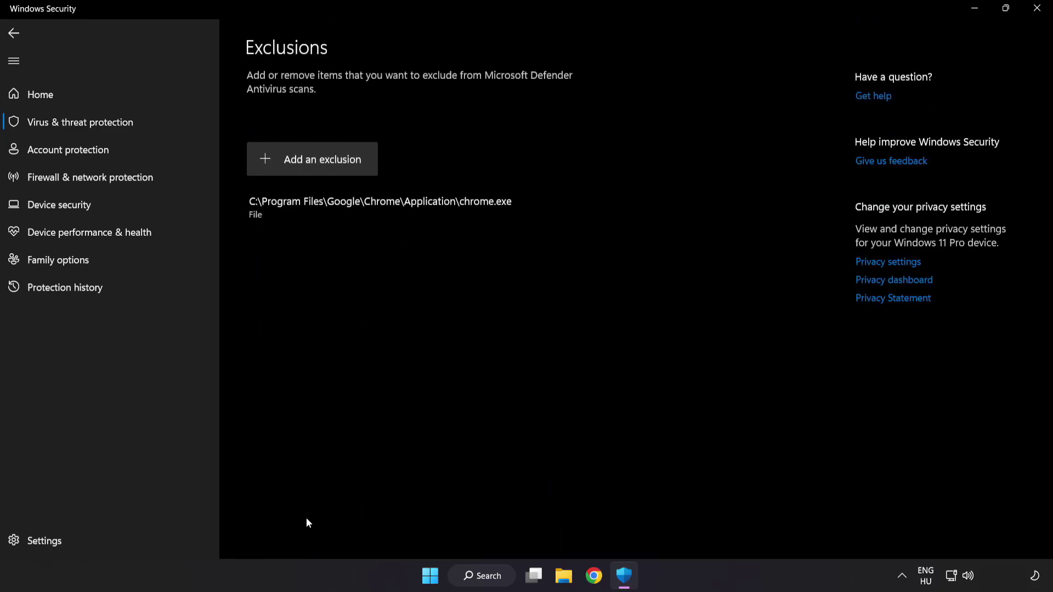
- Start a new file exclusion and browse to C:\Program Files (x86)
left_click(315, 169)
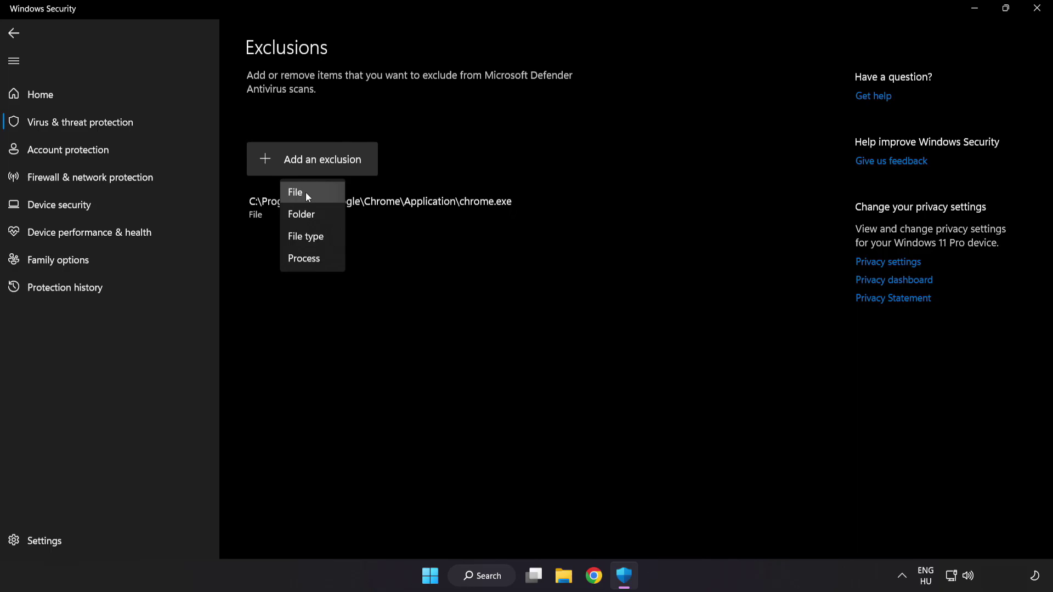
left_click(307, 193)
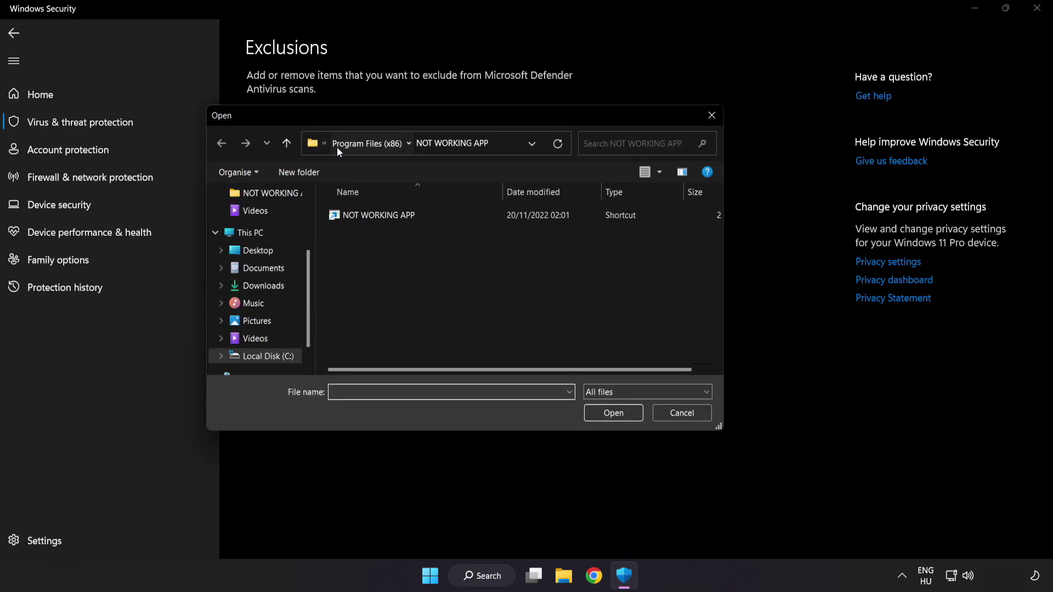
left_click(336, 146)
left_click(344, 143)
left_click(345, 142)
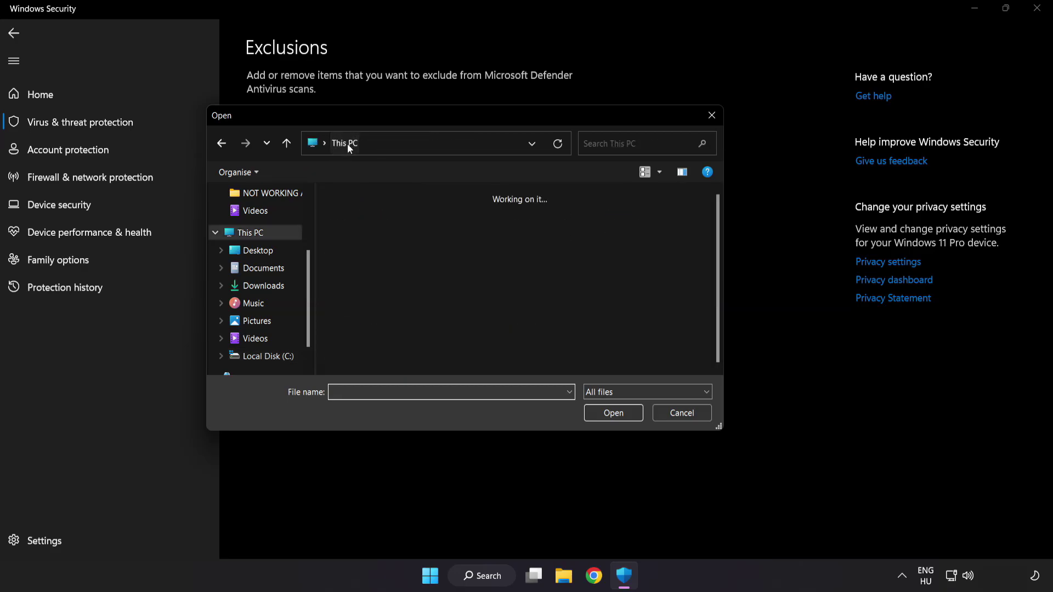
double_click(392, 359)
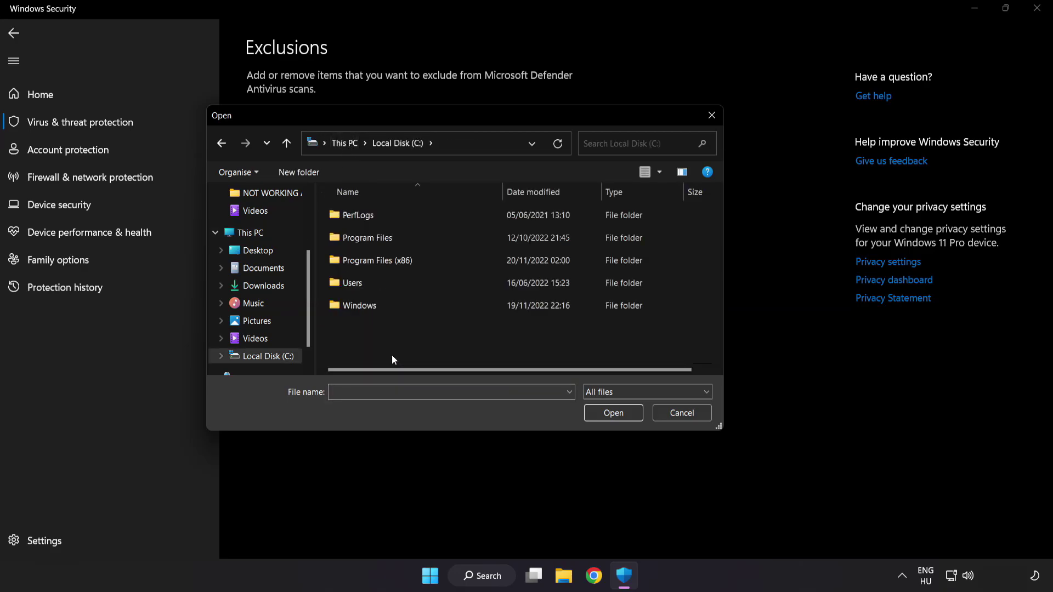
double_click(404, 254)
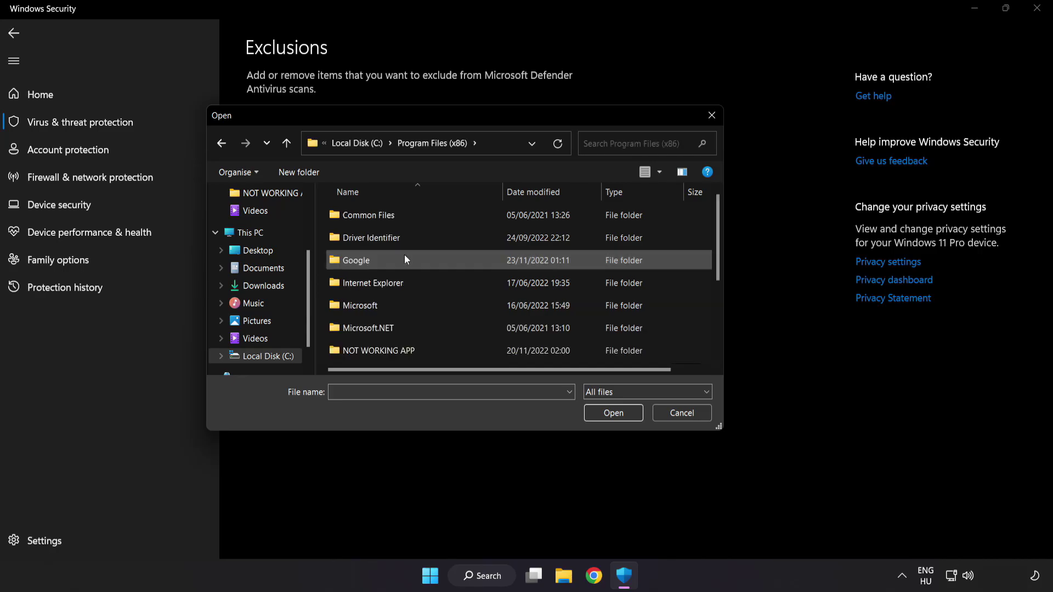
- Choose the NOT WORKING APP shortcut as the excluded file, then close Windows Security
scroll(390, 329, "down", 2)
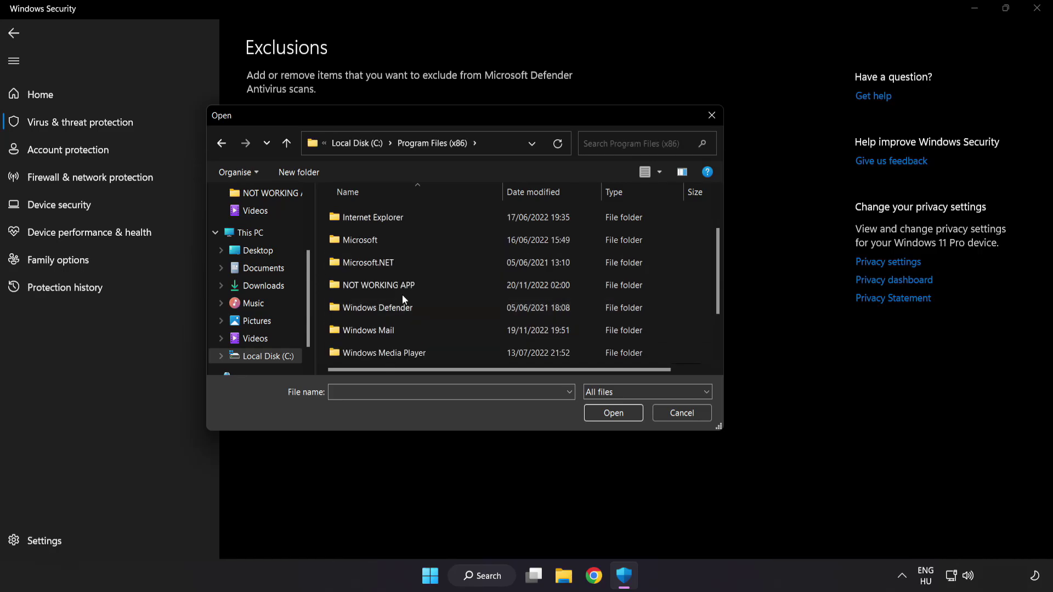
double_click(418, 285)
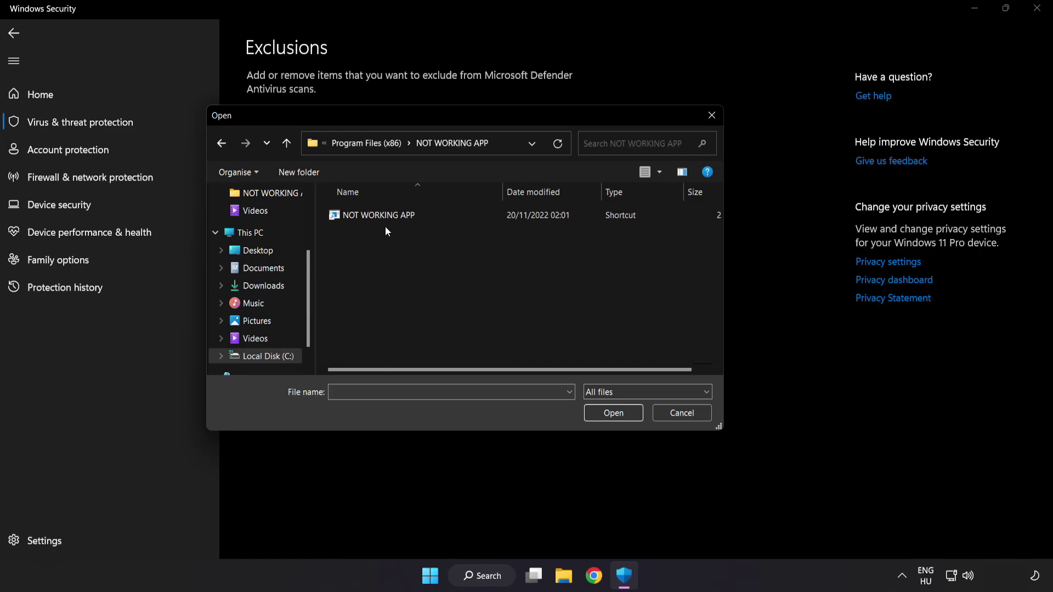
left_click(353, 218)
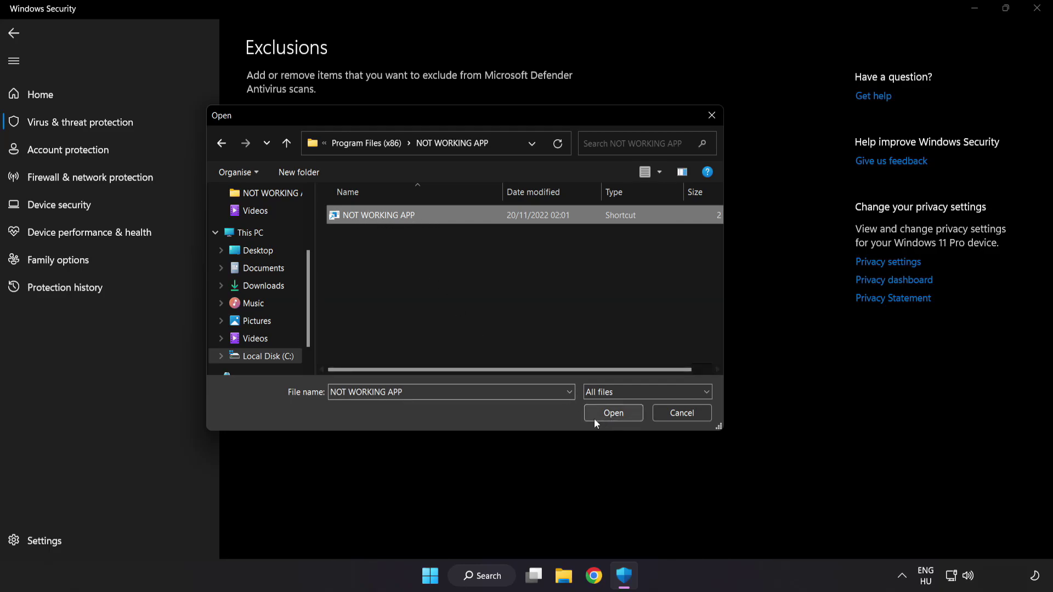
left_click(614, 413)
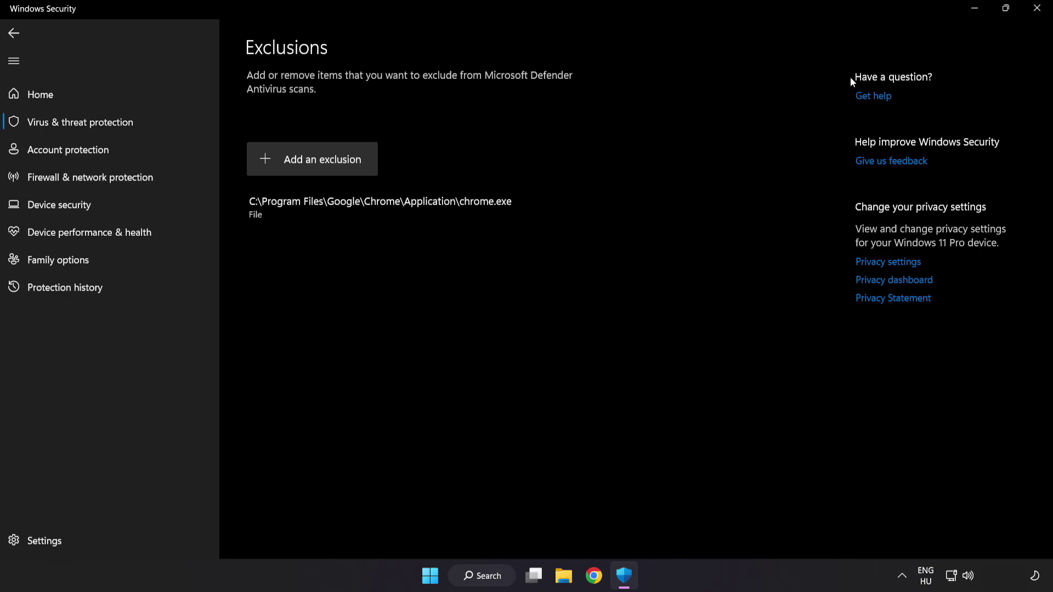
left_click(1033, 17)
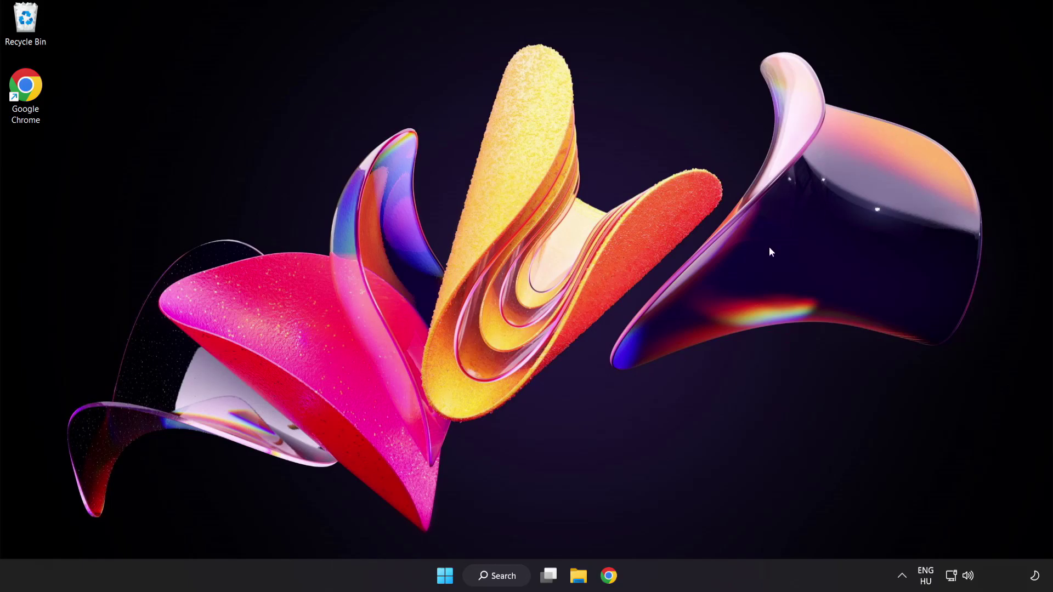
- Show the Start menu's Sleep, Shut down and Restart power options
left_click(445, 575)
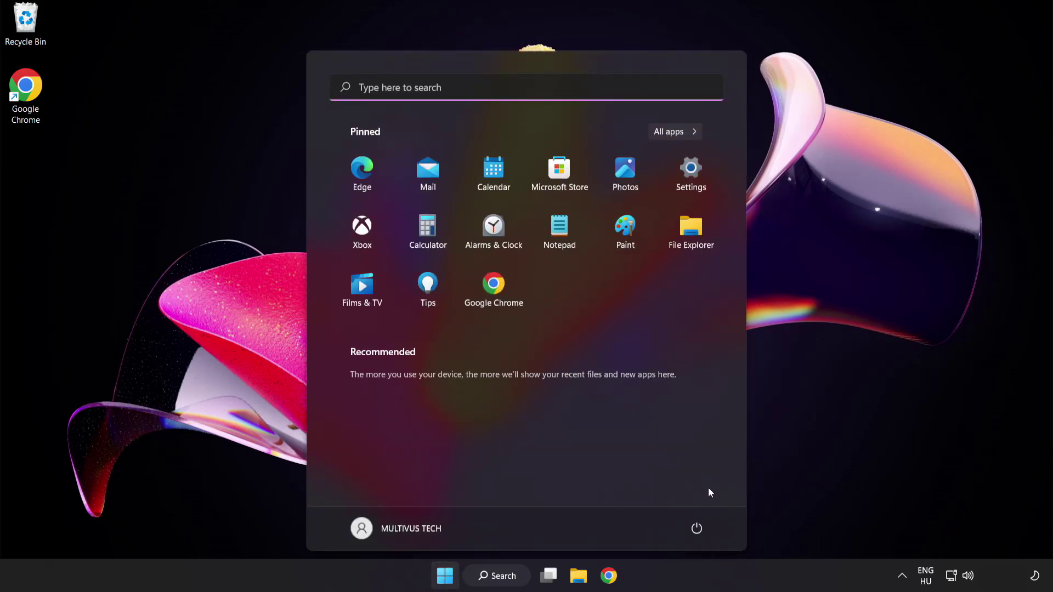
left_click(698, 528)
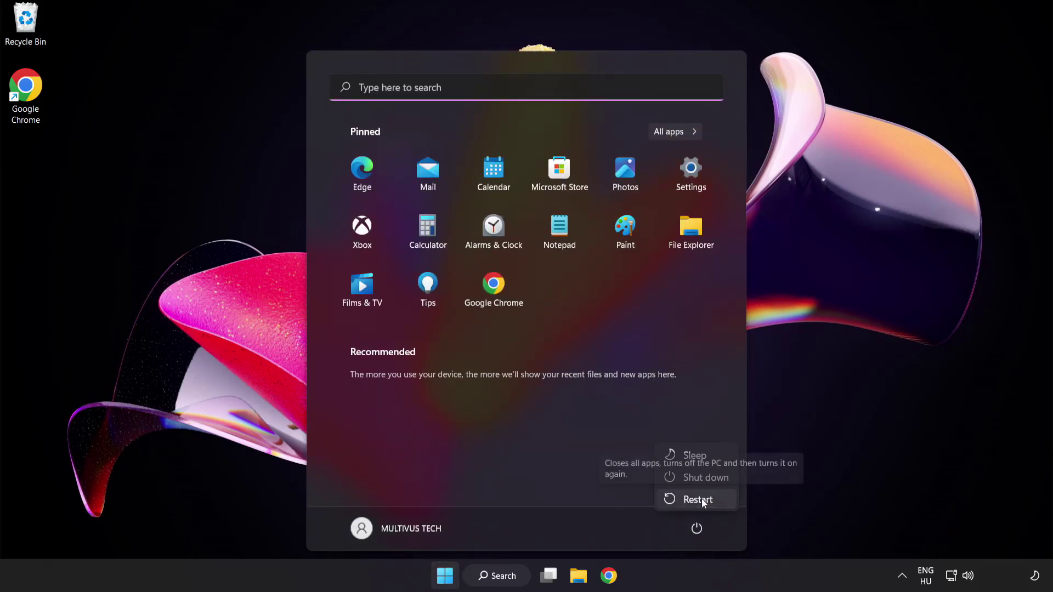